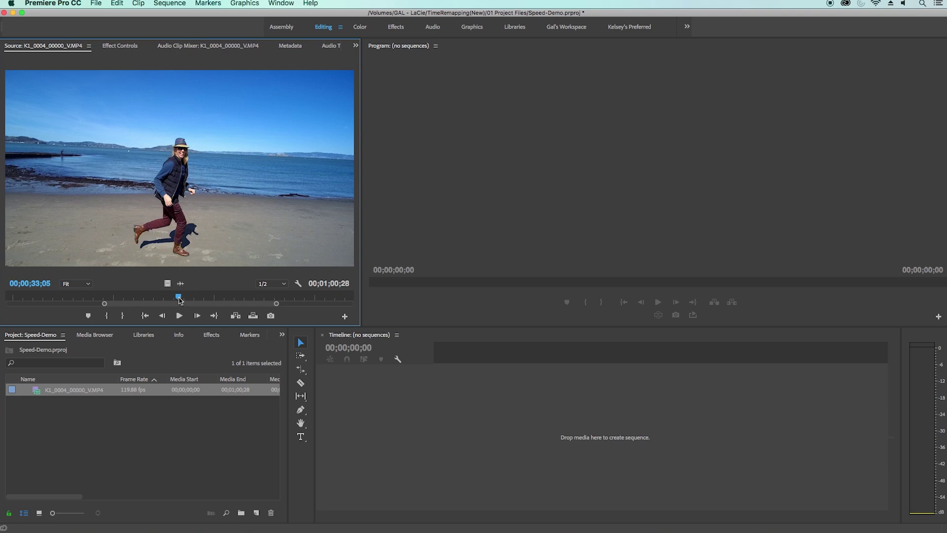
Step: In the Source Monitor, mark In at 33;04 and Out at 35;22 on the running clip
left_click_drag(180, 300, 179, 302)
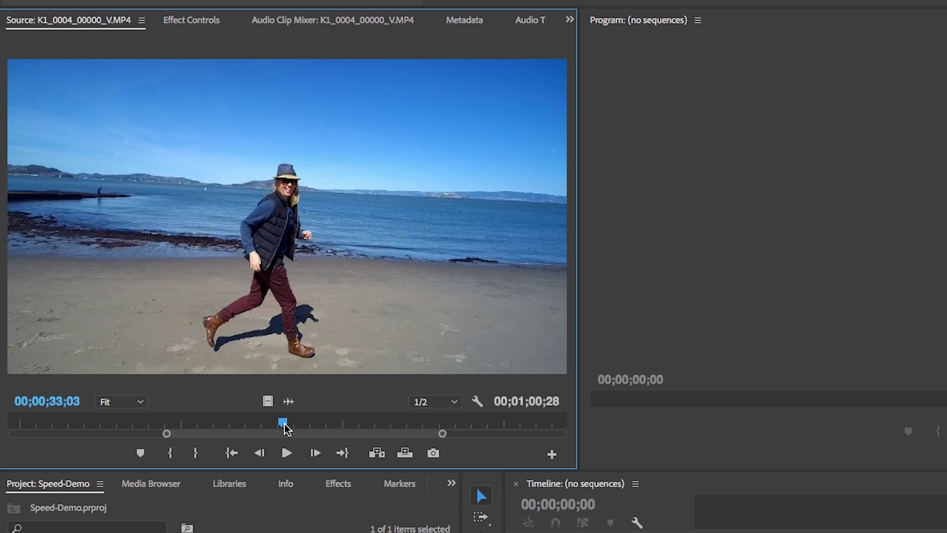
mouse_move(286, 428)
left_mouse_down()
mouse_move(380, 427)
mouse_move(299, 426)
mouse_move(370, 423)
left_mouse_up()
key("i")
key("o")
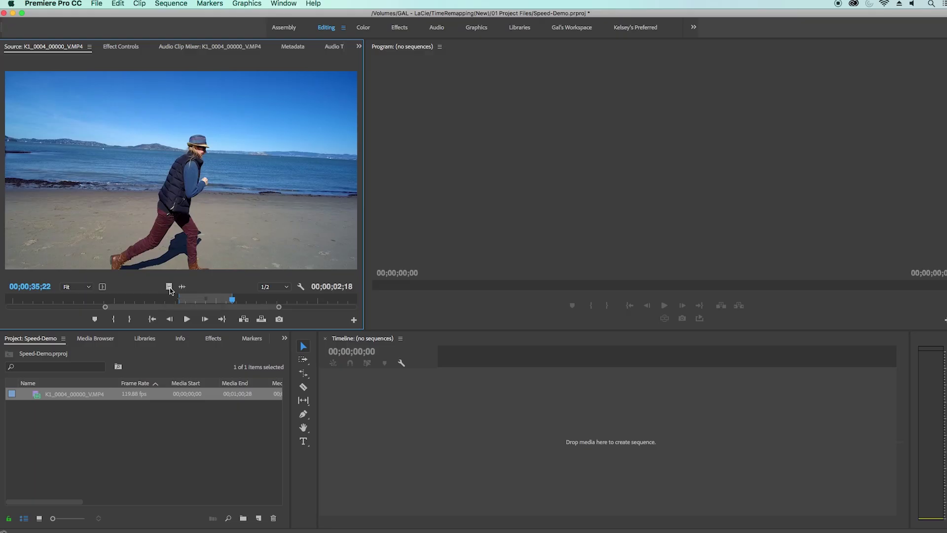
Step: Drag only the marked video to the empty timeline, creating a 119.88 fps sequence K1_0004_00000_V
left_click_drag(267, 401, 615, 532)
left_click_drag(391, 424, 394, 424)
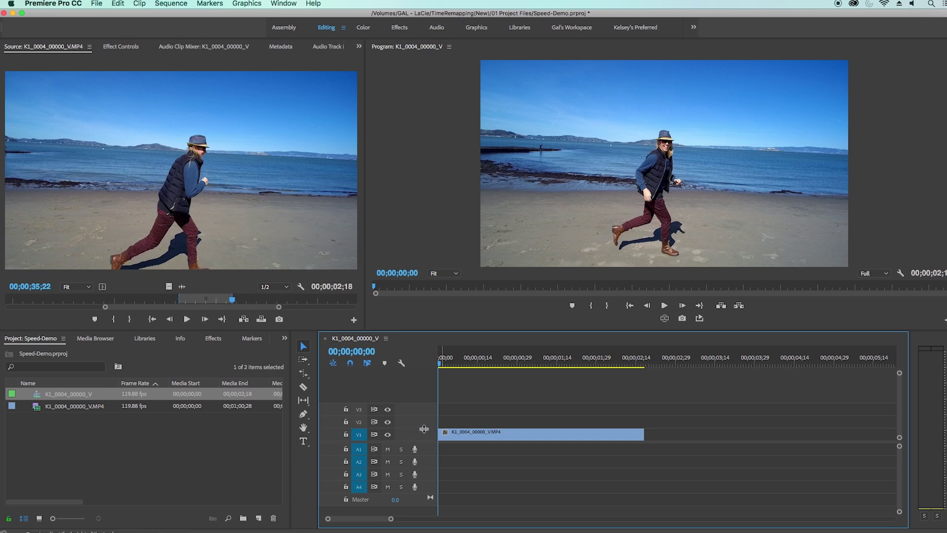
left_click_drag(422, 430, 424, 378)
Step: Zoom in and show the clip's keyframes as Time Remapping > Speed
key("equal")
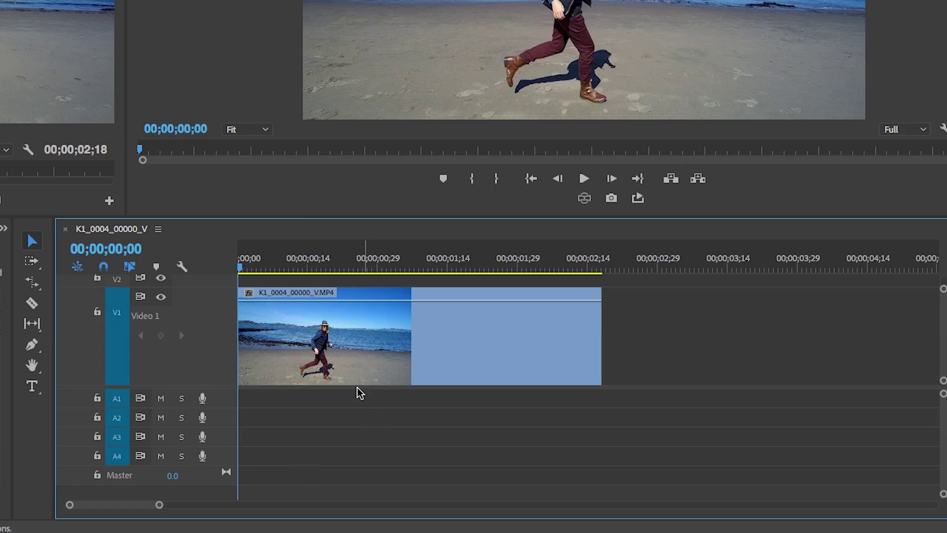
left_click(364, 332)
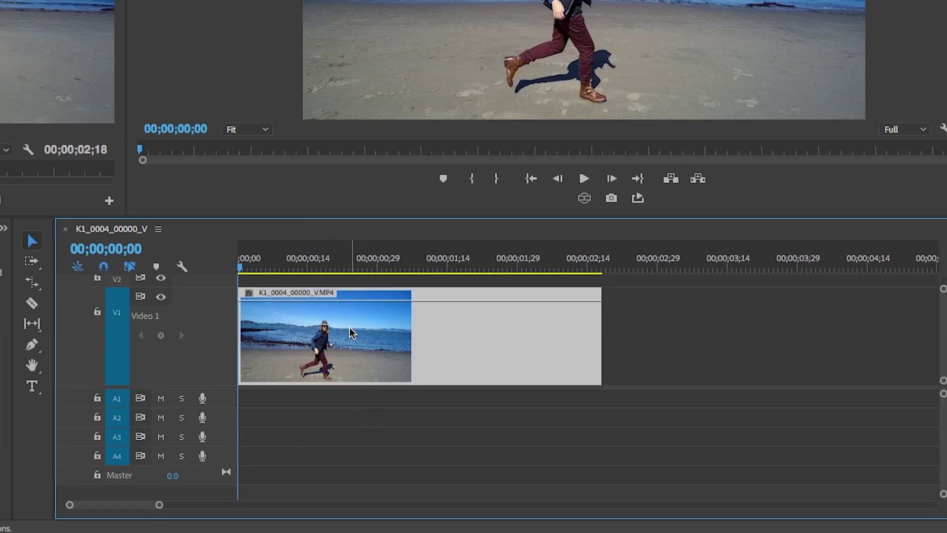
right_click(350, 332)
mouse_move(458, 522)
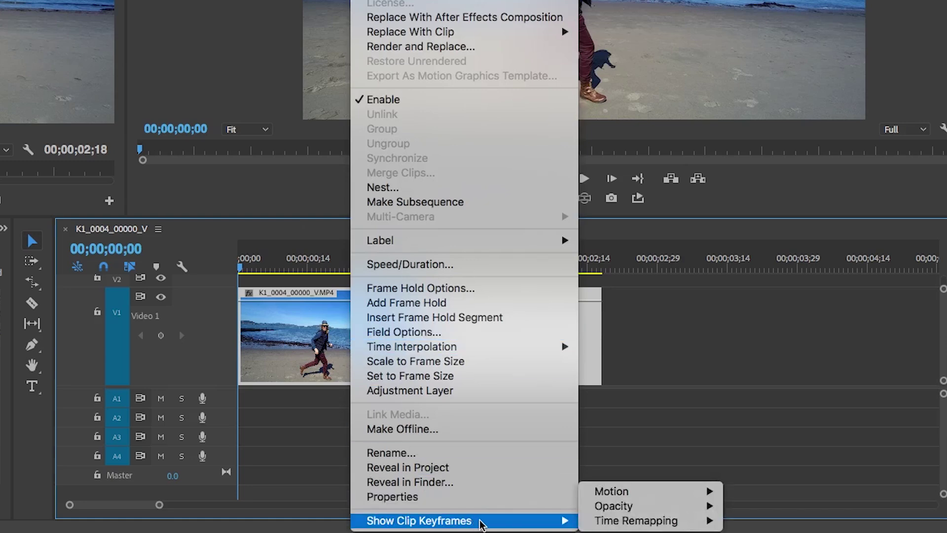
mouse_move(641, 522)
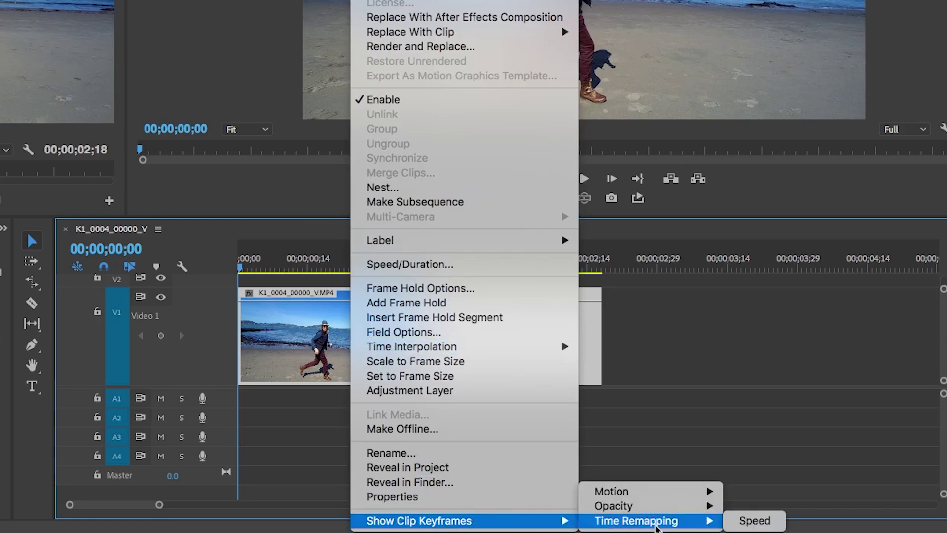
left_click(751, 522)
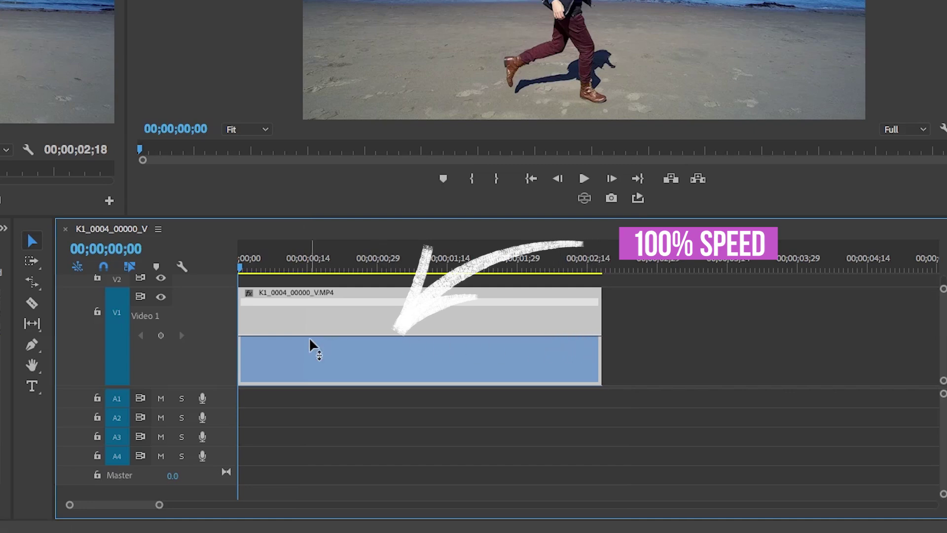
Step: With the Pen tool, add speed keyframes at 01;25 and 02;10 on the beach clip
left_click(32, 345)
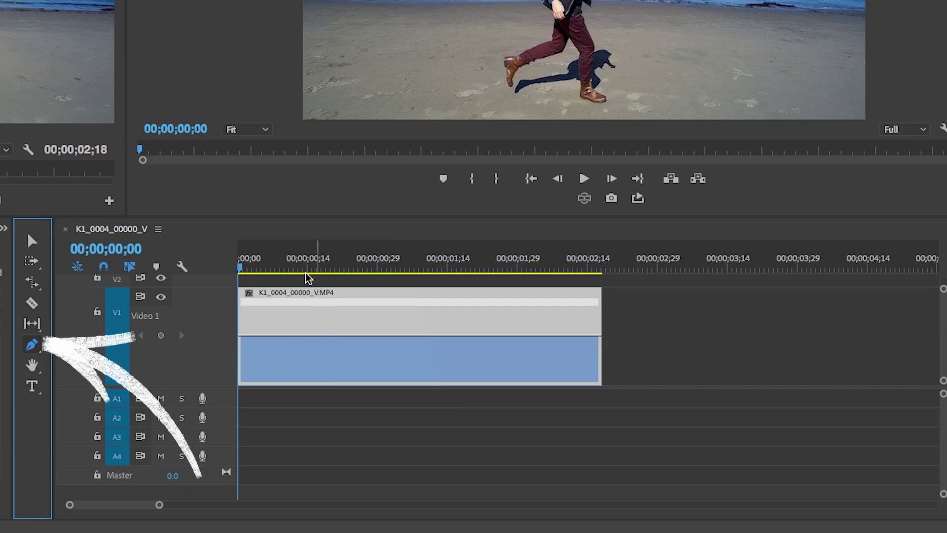
left_click_drag(320, 267, 496, 276)
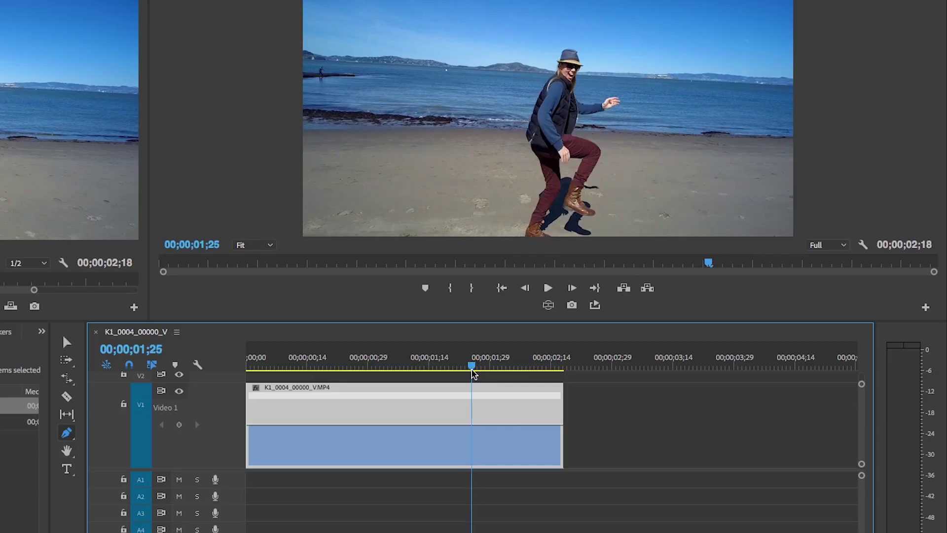
left_click_drag(472, 373, 472, 373)
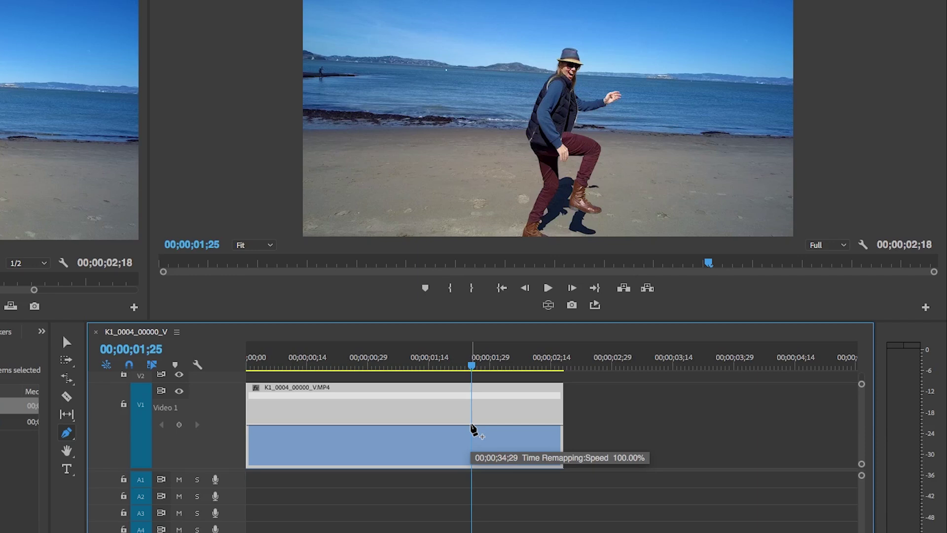
left_click(473, 426)
left_click_drag(480, 366, 535, 375)
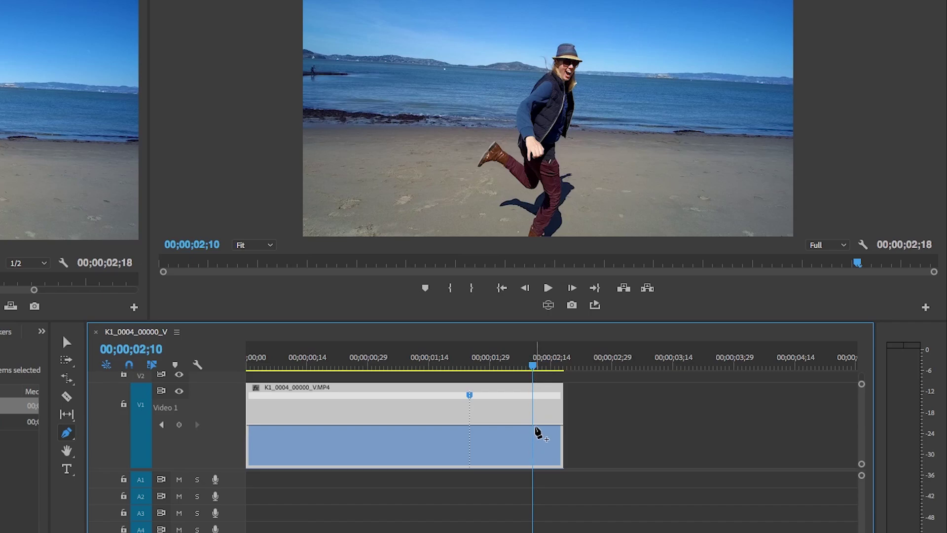
left_click(535, 427)
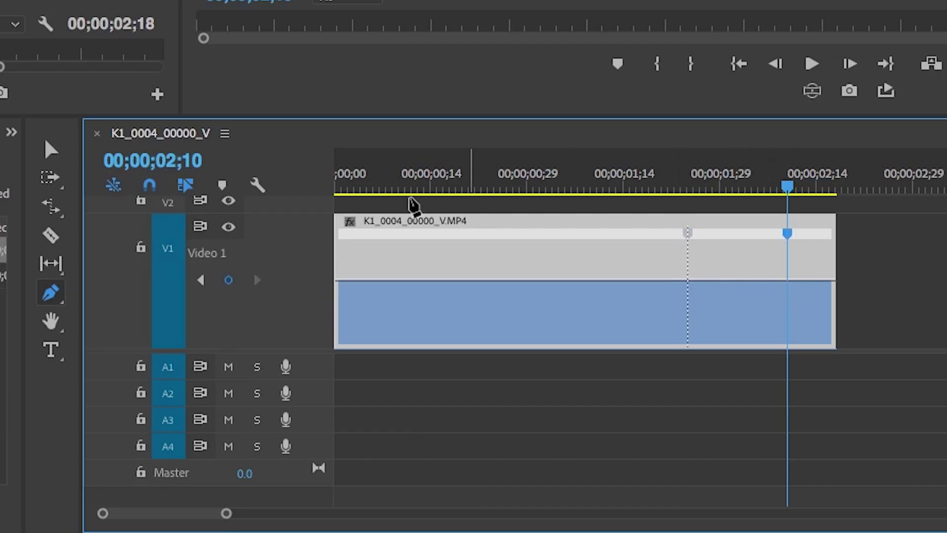
key("v")
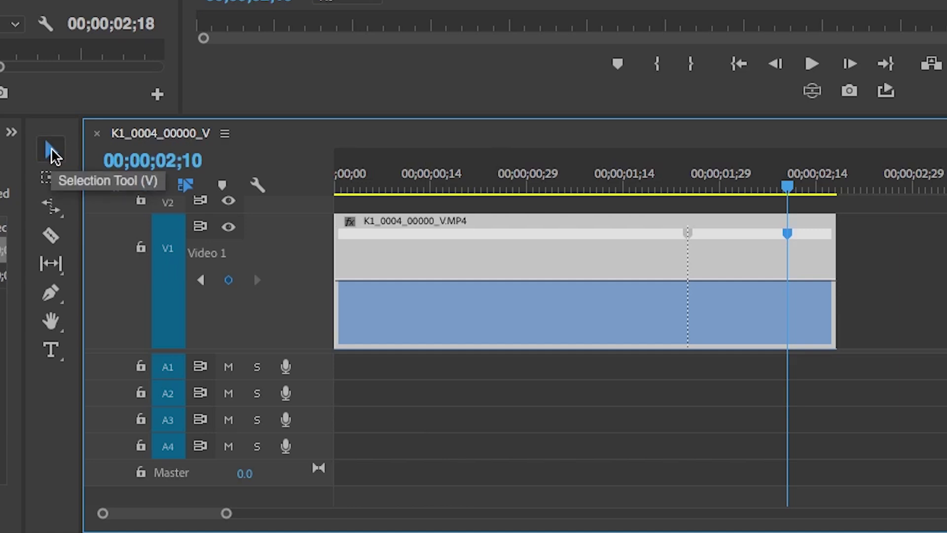
Step: Lower the speed band between the keyframes, stretching the clip to nearly four seconds
left_click_drag(741, 286, 740, 299)
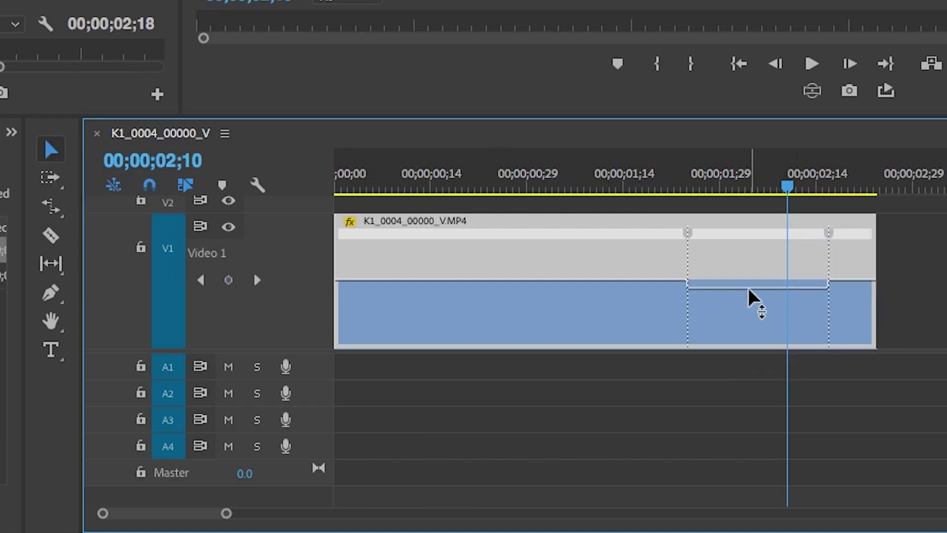
left_click_drag(753, 295, 735, 270)
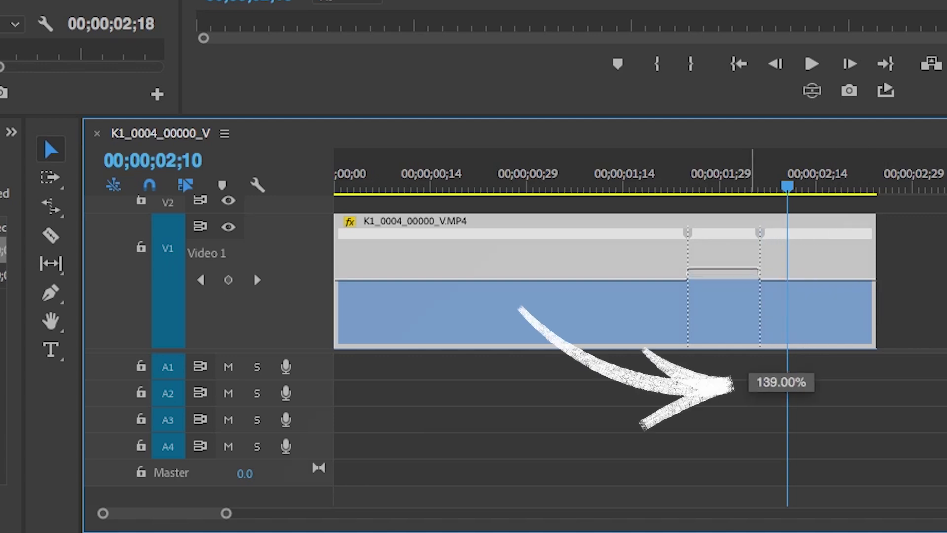
left_click_drag(736, 269, 777, 302)
left_click_drag(789, 195, 593, 193)
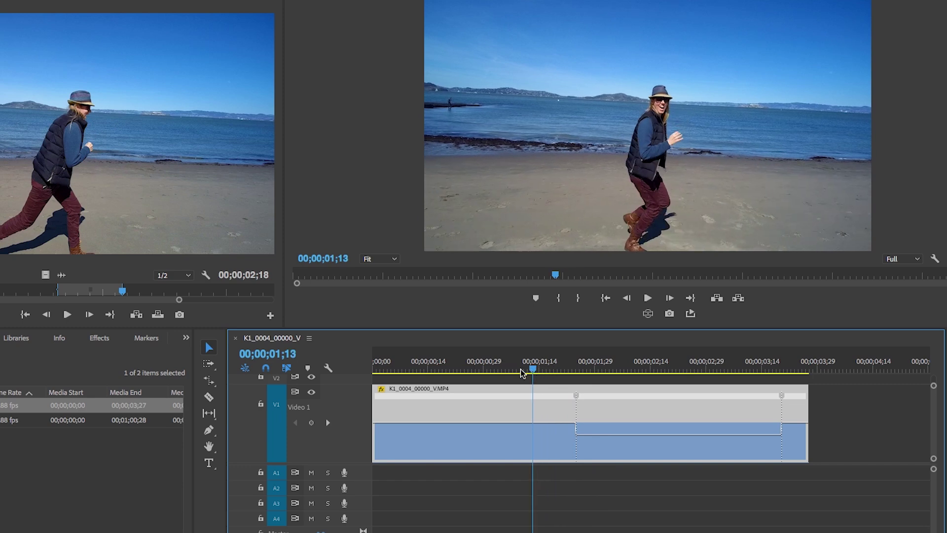
Step: Preview the retime, then split the first speed keyframe into a gradual ramp
key("space")
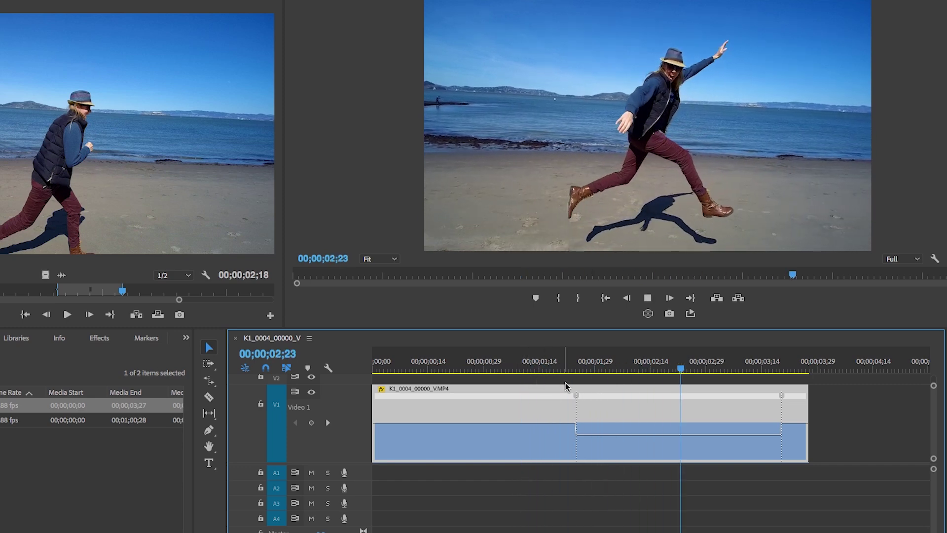
key("space")
left_click(798, 370)
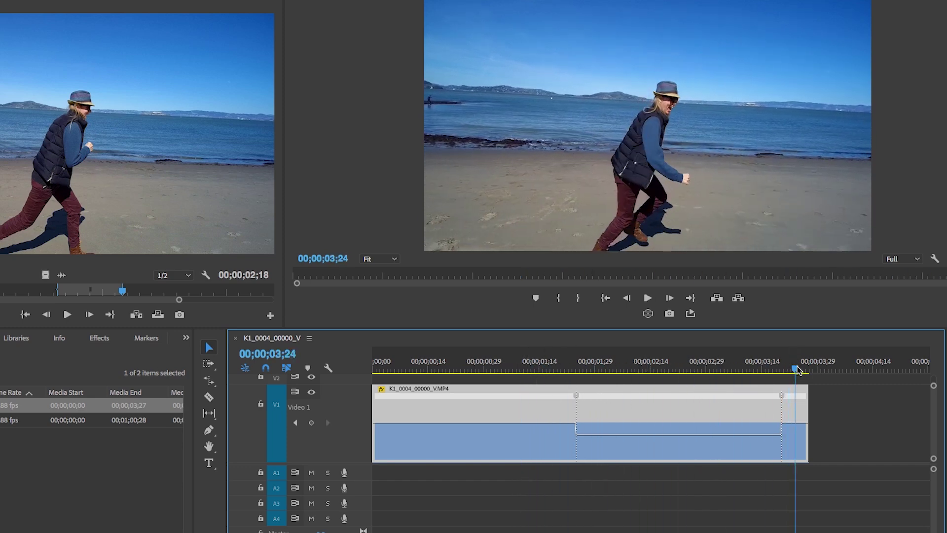
left_click_drag(798, 370, 587, 384)
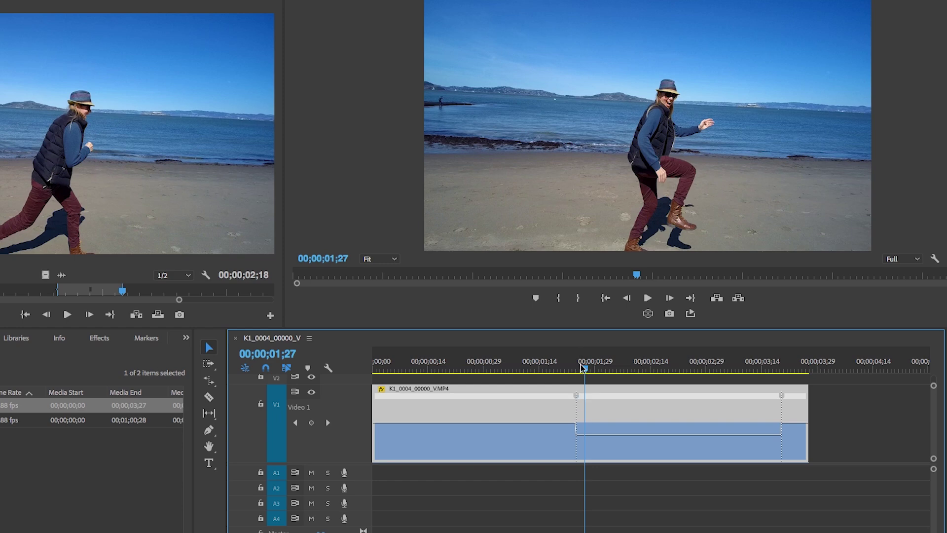
left_click_drag(583, 367, 581, 396)
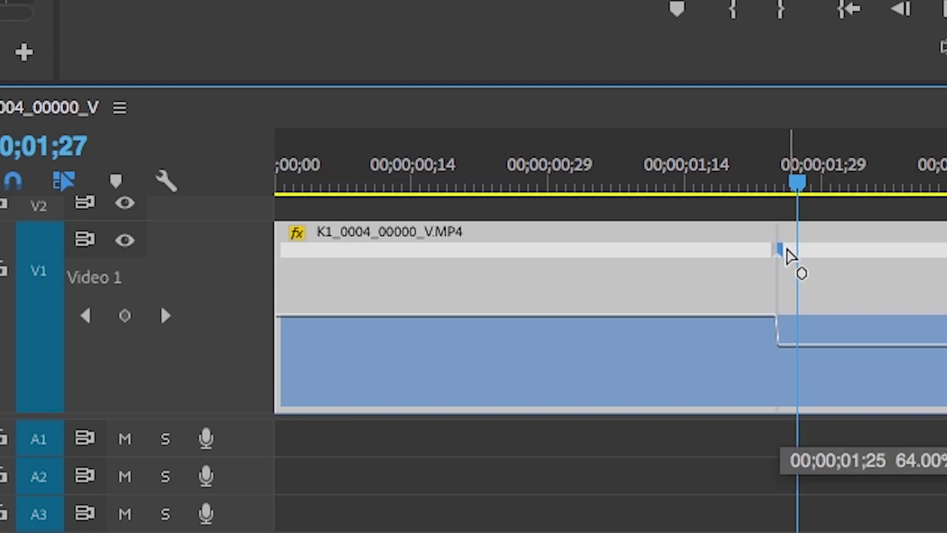
left_click_drag(788, 250, 728, 248)
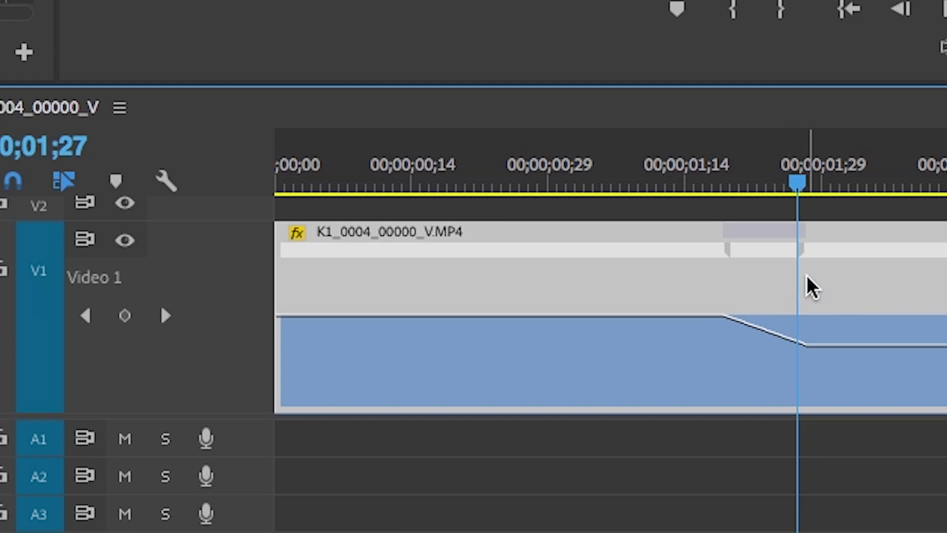
Step: Bend the first speed ramp into an S-curve with its Bezier handle and preview it
left_click(799, 255)
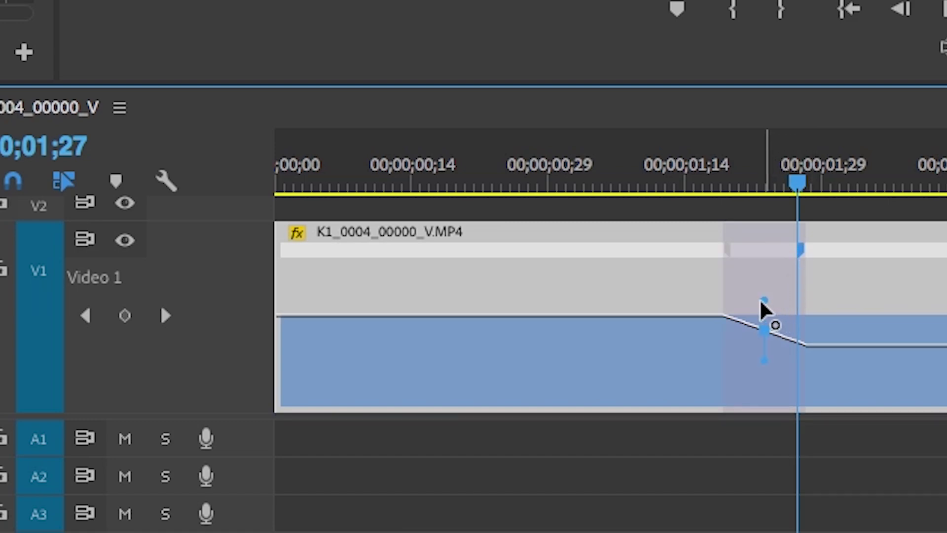
left_click_drag(763, 308, 634, 338)
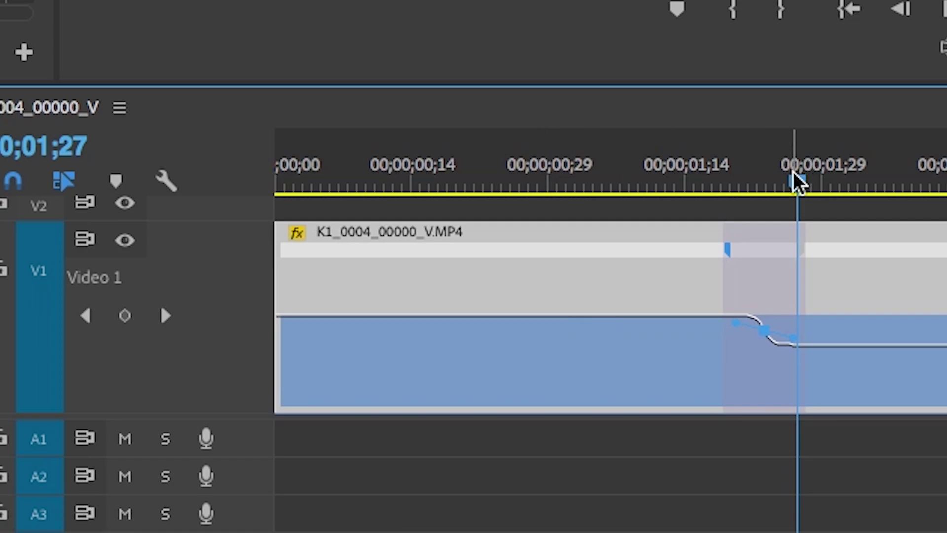
left_click_drag(797, 181, 586, 184)
key("space")
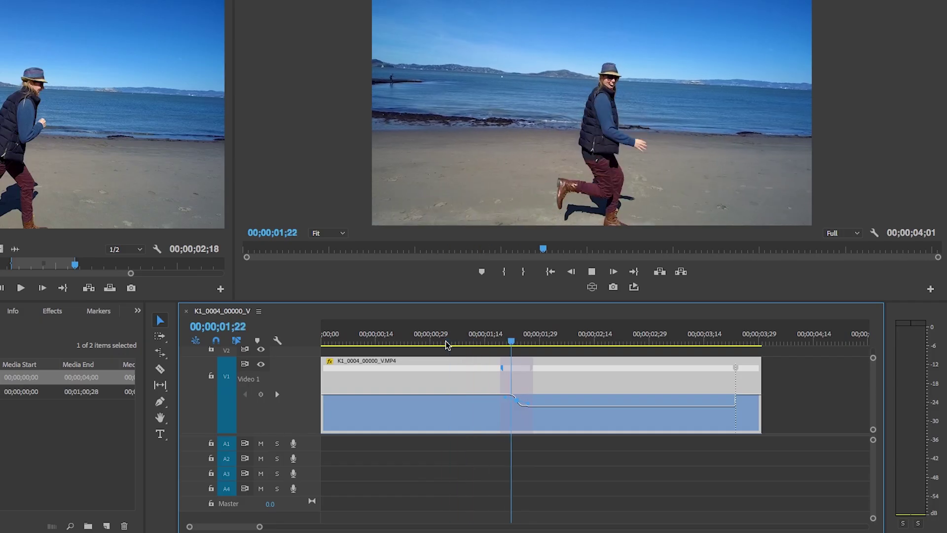
left_click(507, 339)
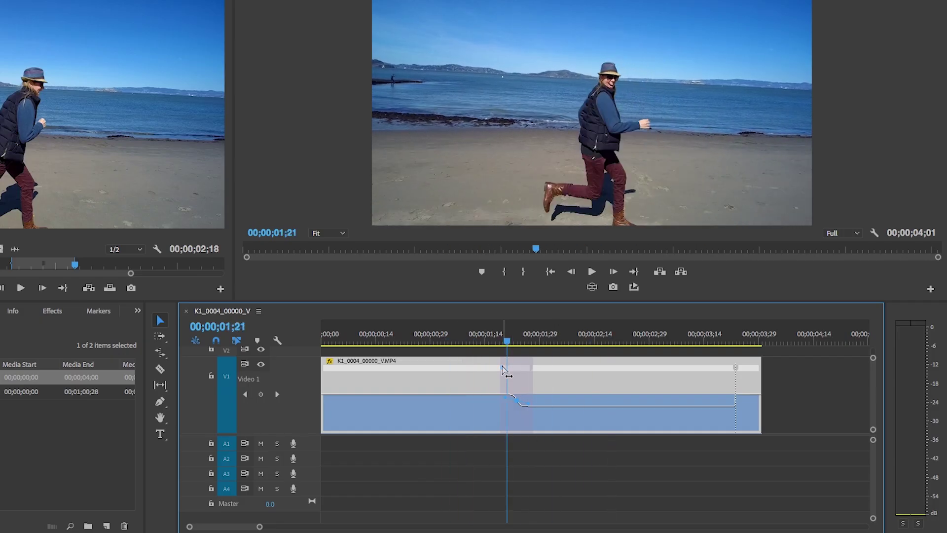
Step: Widen the first ramp, extend the clip's end, and shape the closing speed ramp
left_click_drag(505, 371, 484, 368)
left_click(475, 340)
key("space")
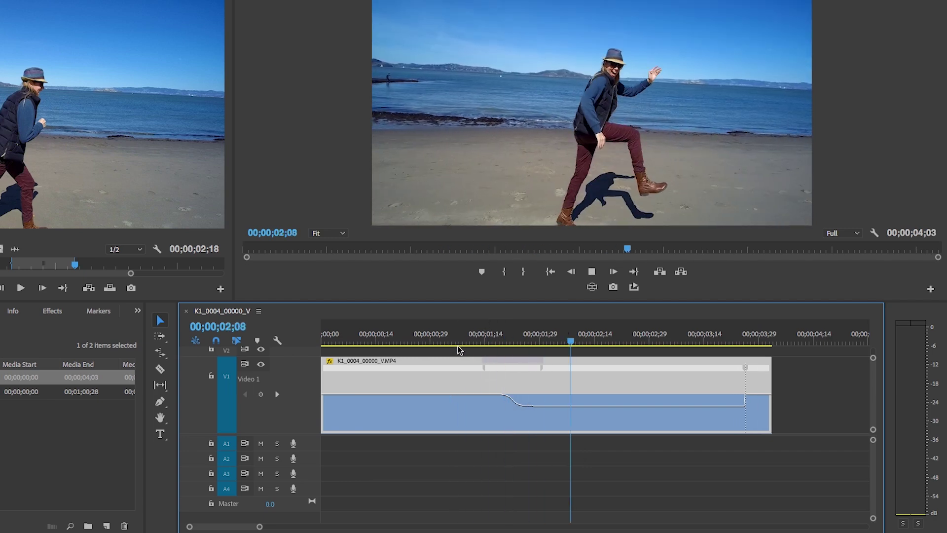
key("space")
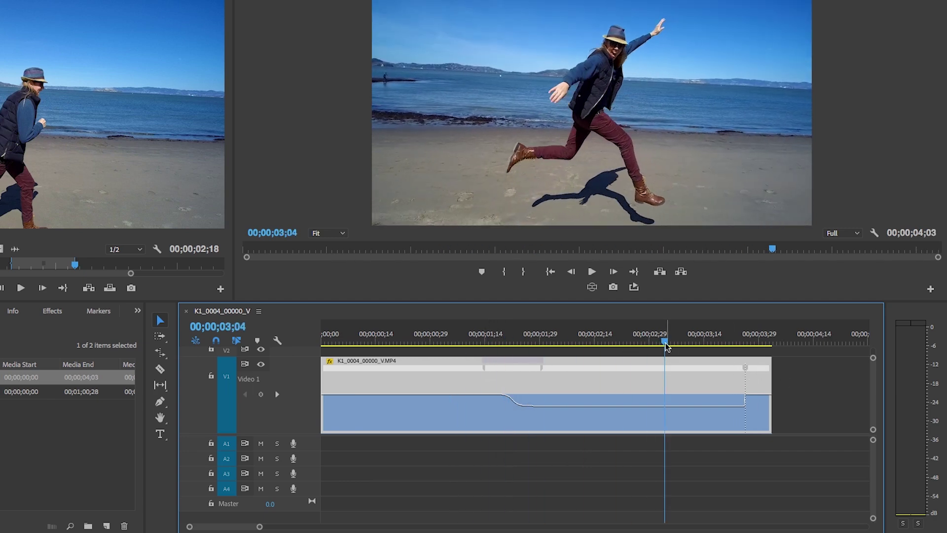
mouse_move(666, 347)
left_mouse_down()
mouse_move(644, 341)
mouse_move(671, 342)
left_mouse_up()
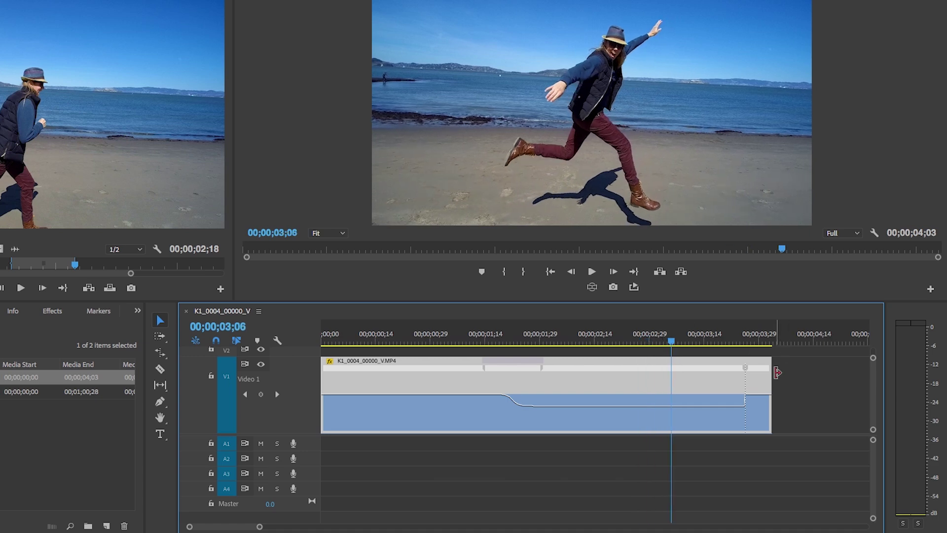
left_click_drag(774, 372, 852, 375)
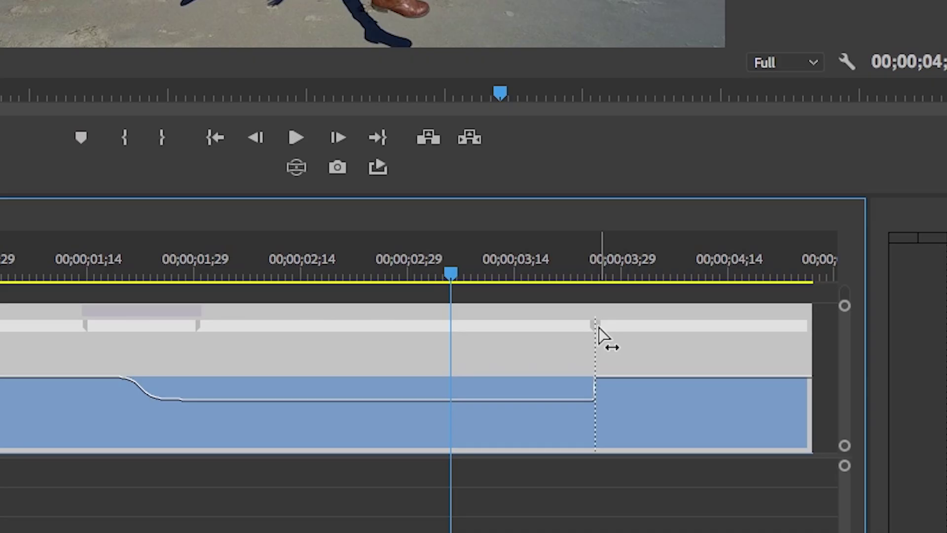
left_click_drag(747, 366, 788, 371)
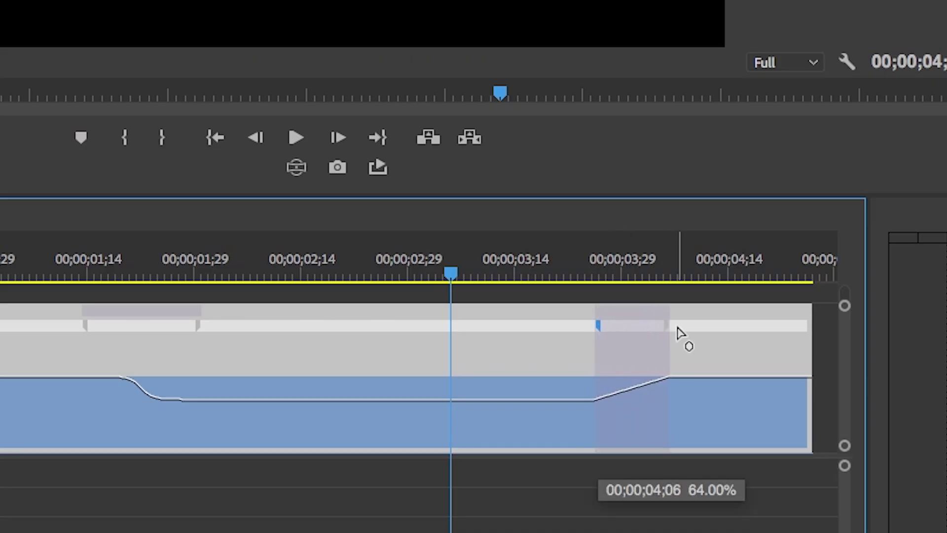
left_click_drag(678, 333, 679, 333)
Step: Curve the second speed ramp with its Bezier handle, widen it, and play it back
left_click(634, 388)
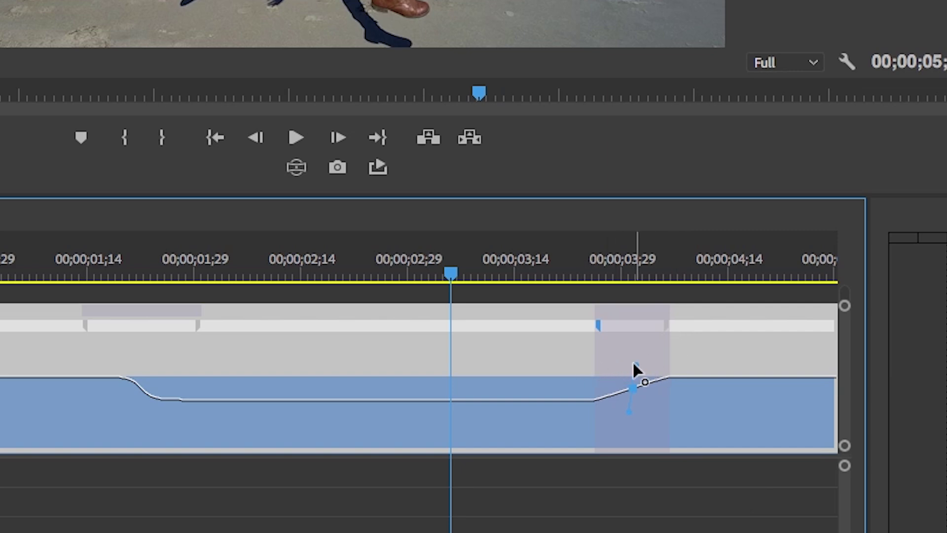
left_click_drag(634, 365, 683, 386)
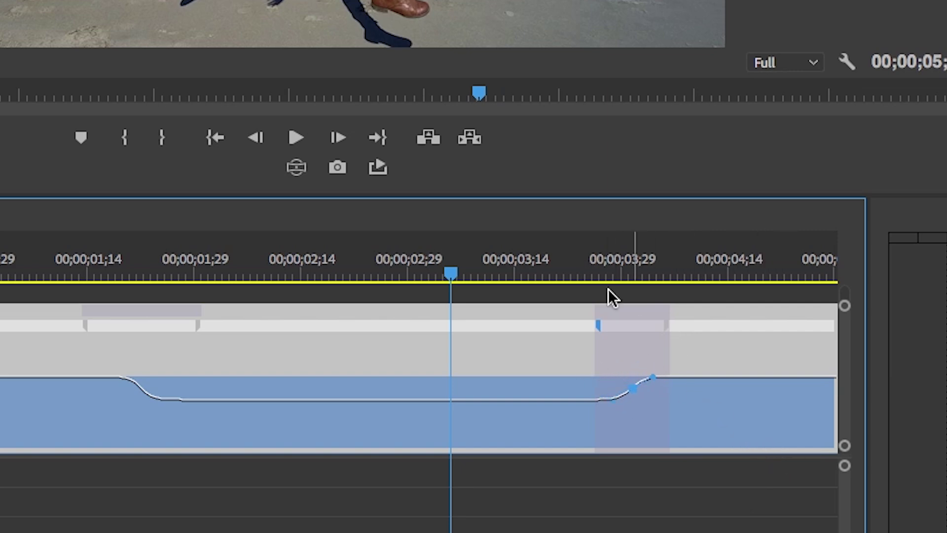
left_click_drag(668, 334, 689, 330)
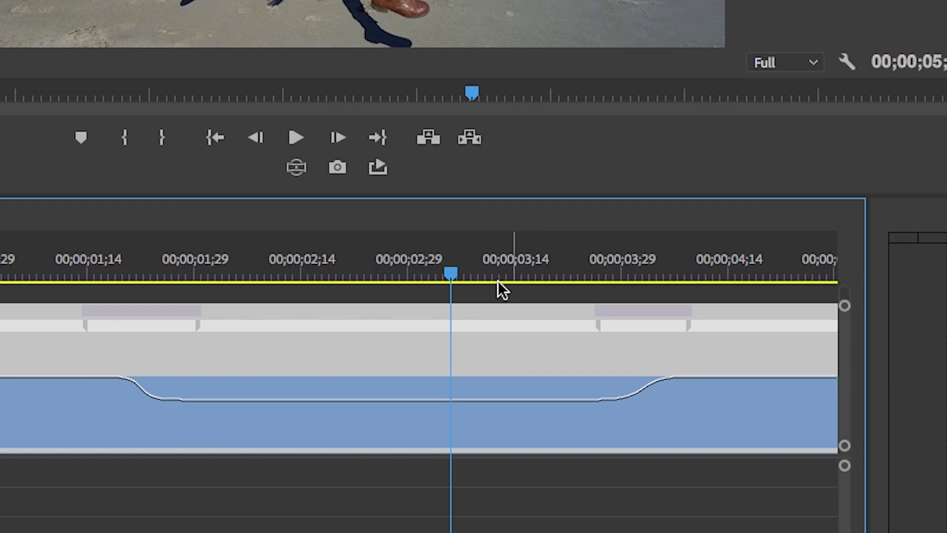
left_click_drag(499, 286, 0, 284)
key("space")
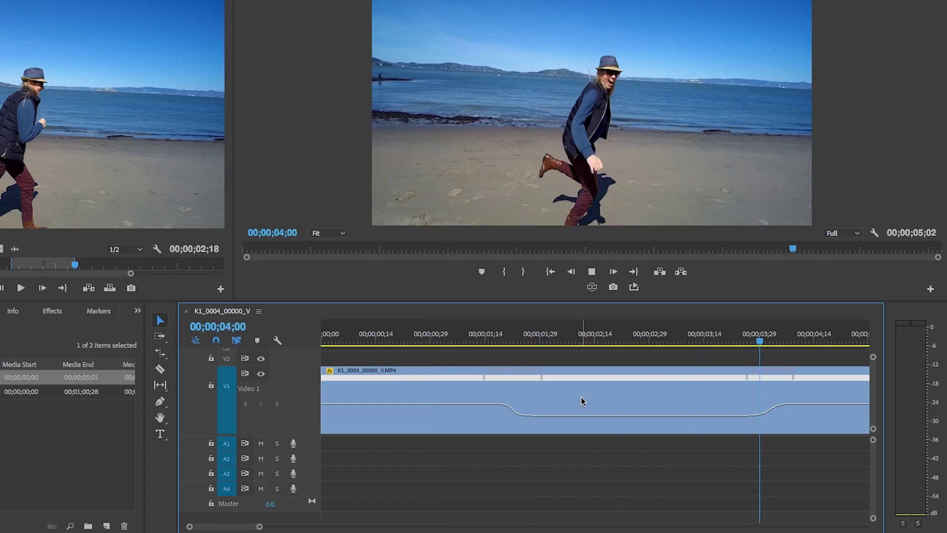
key("space")
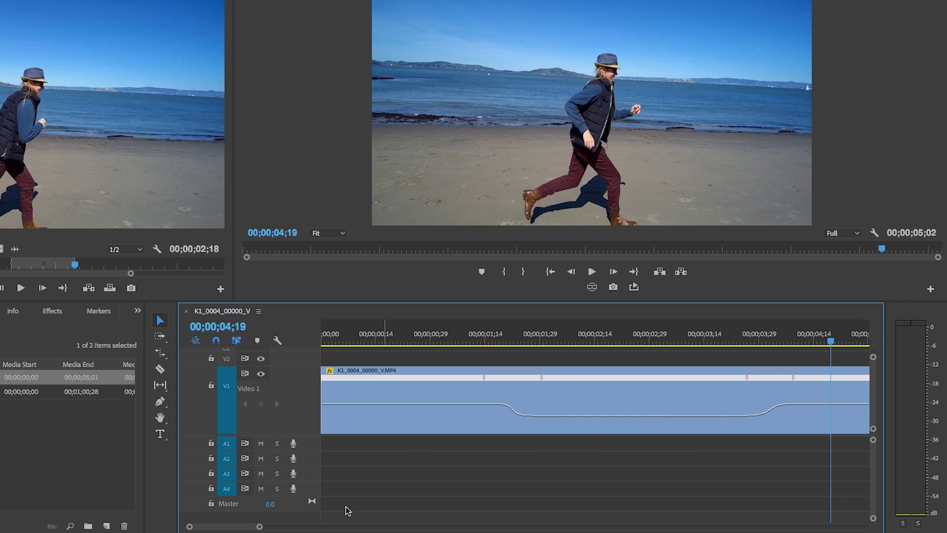
Step: Raise the opening section's speed to 146% so the clip ends at 04;15, then preview
left_click_drag(259, 528, 268, 527)
left_click(413, 340)
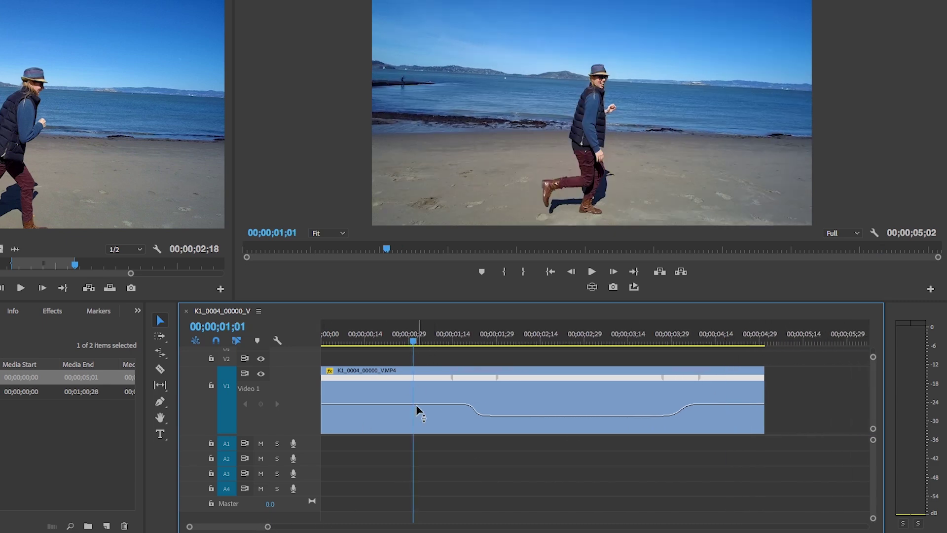
left_click_drag(409, 405, 410, 379)
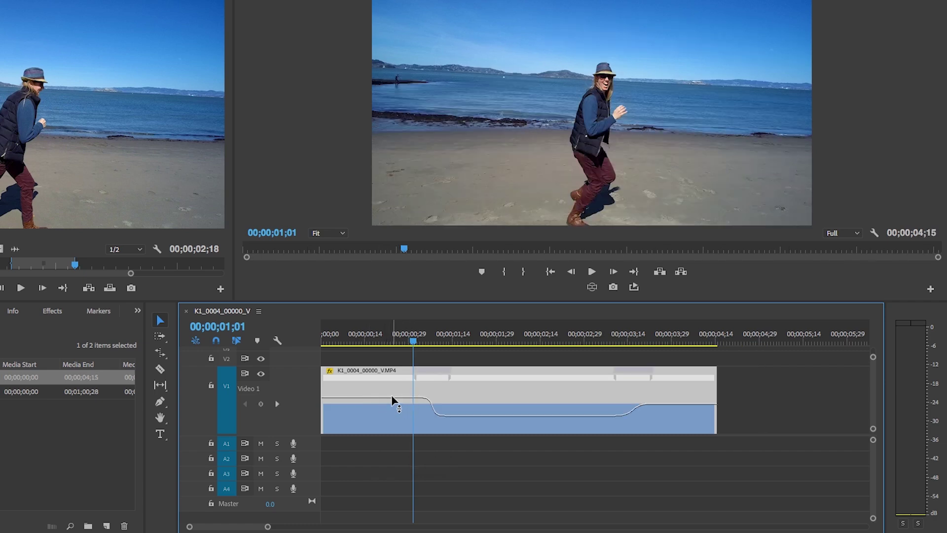
left_click(396, 344)
left_click_drag(394, 403, 397, 402)
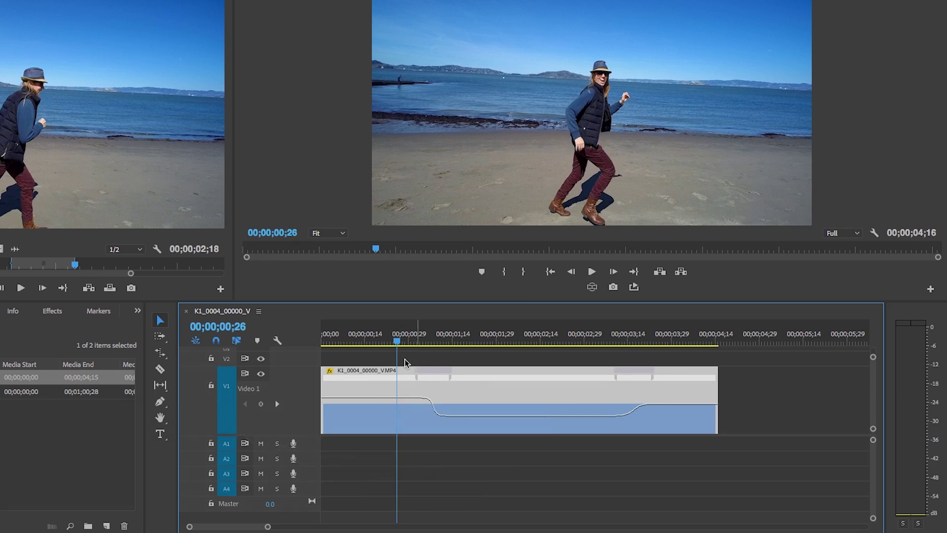
key("Home")
key("space")
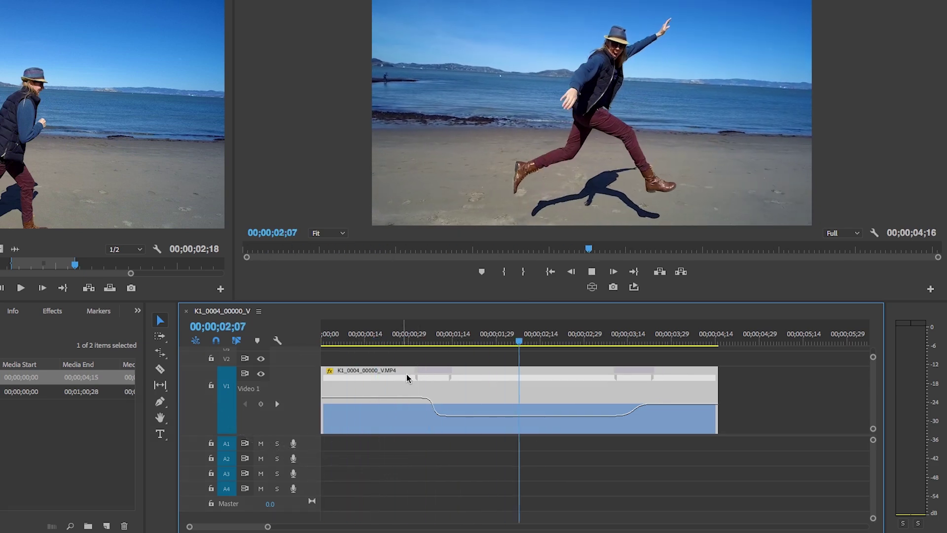
key("space")
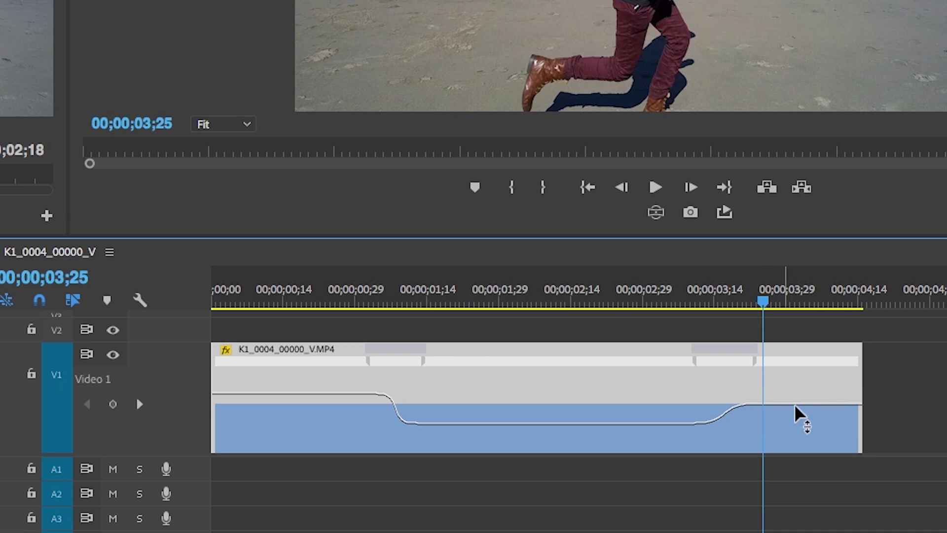
Step: Add the Export Frame button to the Program Monitor through the Button Editor
left_click_drag(744, 292, 541, 337)
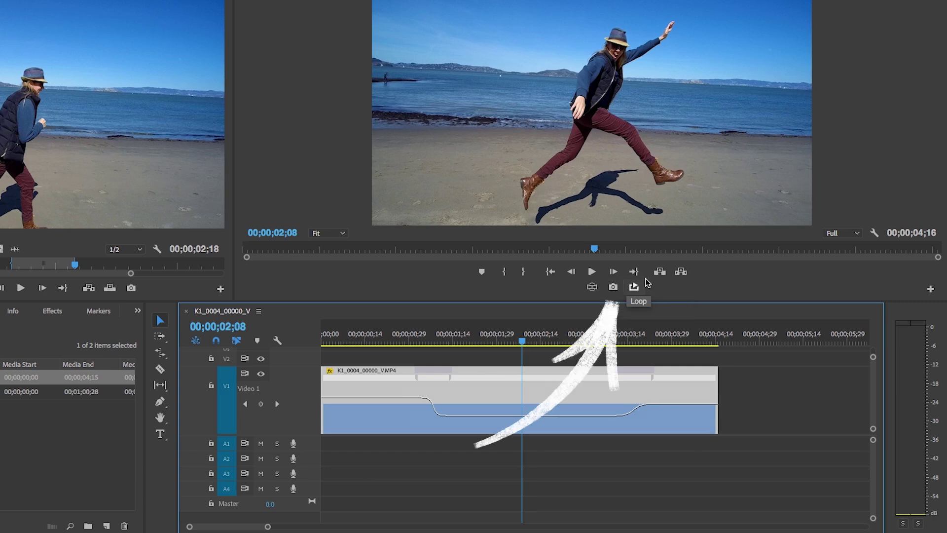
left_click(931, 290)
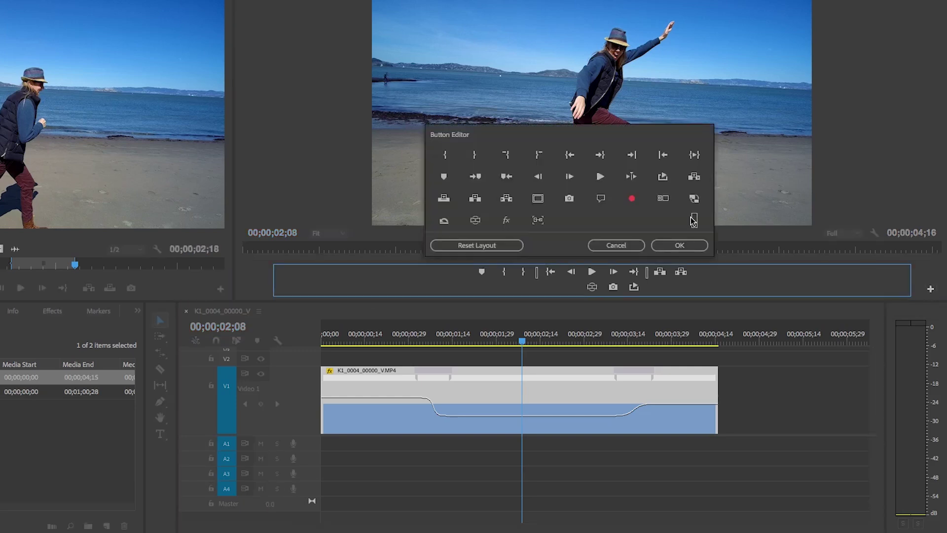
left_click_drag(572, 205, 563, 287)
left_click(681, 246)
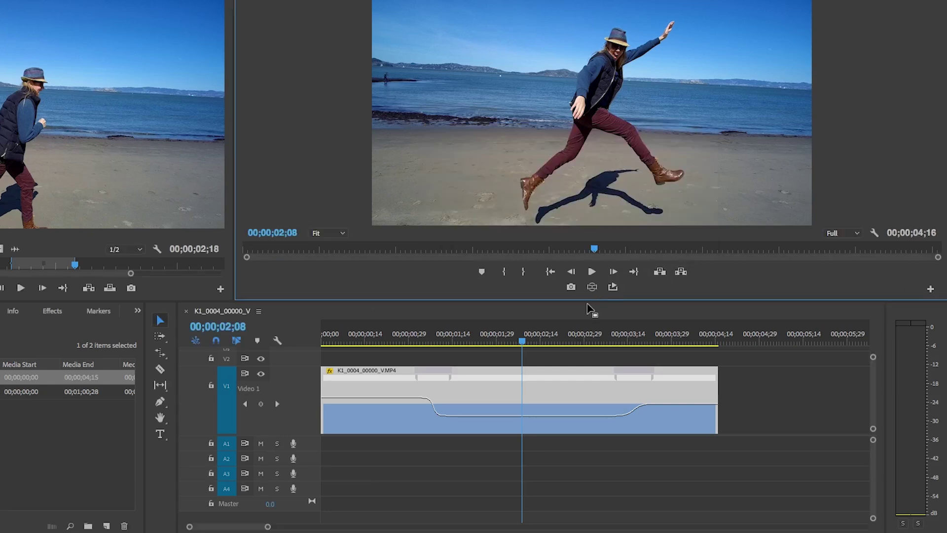
Step: Razor-cut the clip at 02;11, move its second part later to leave a gap, and park on 02;10
left_click_drag(523, 343, 528, 346)
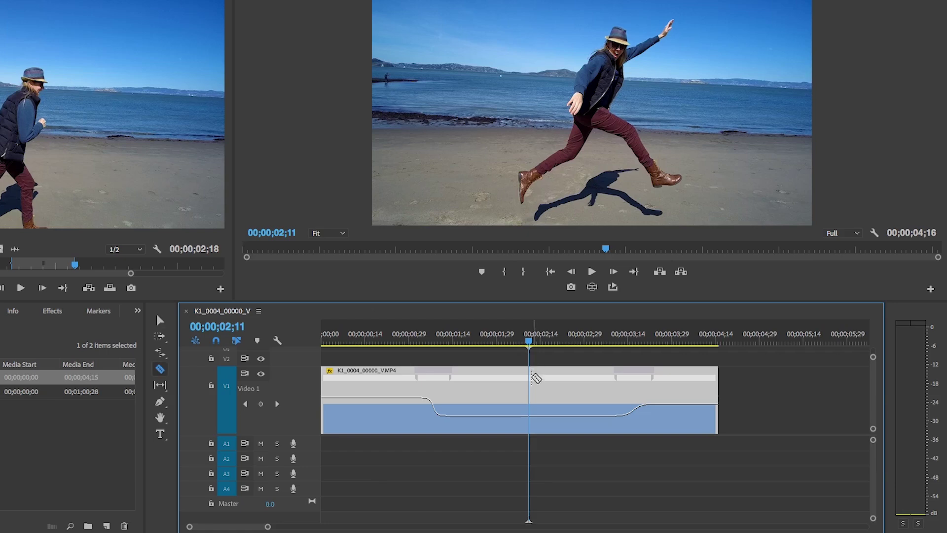
left_click(531, 380)
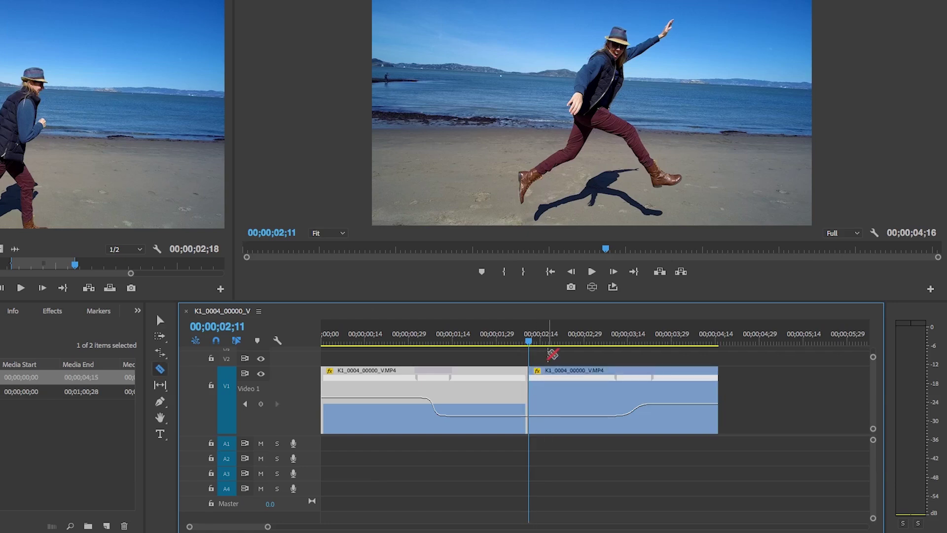
key("v")
left_click_drag(546, 380, 646, 380)
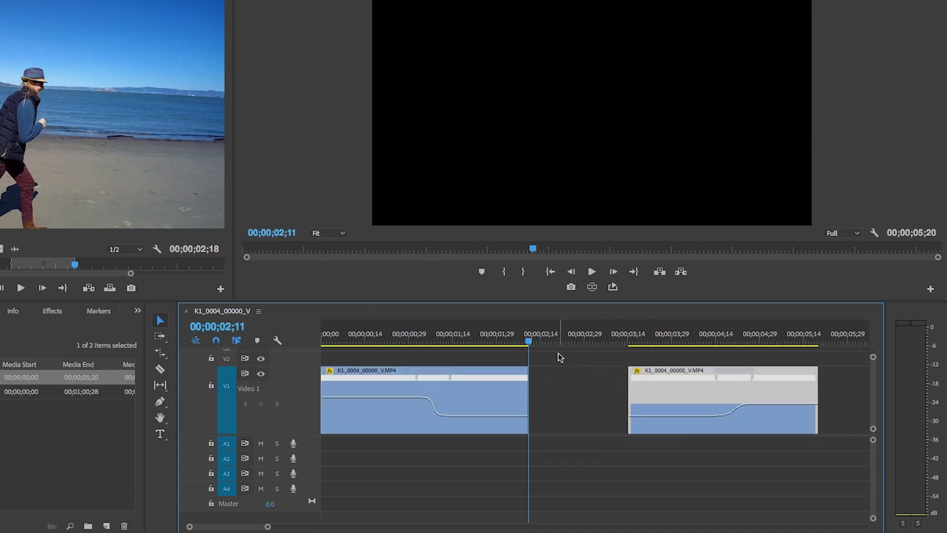
key("Left")
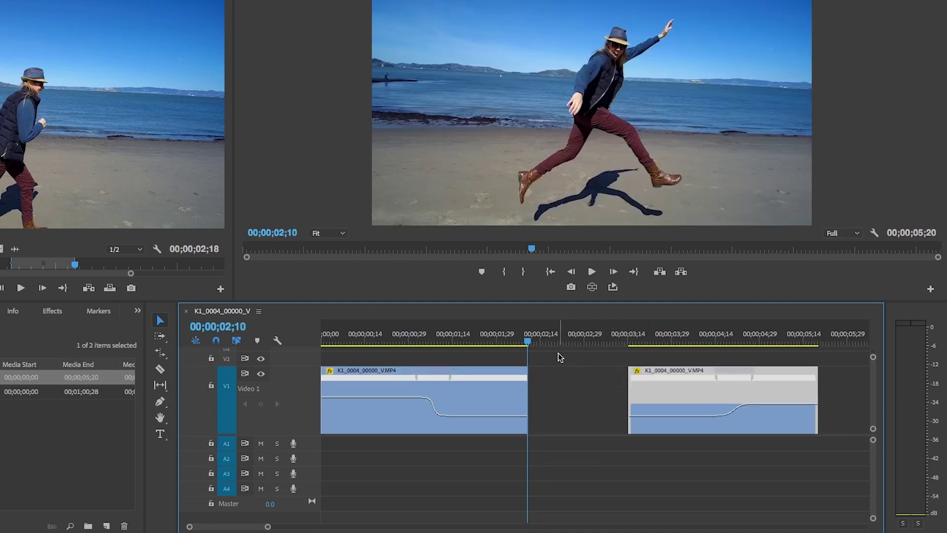
left_click(571, 288)
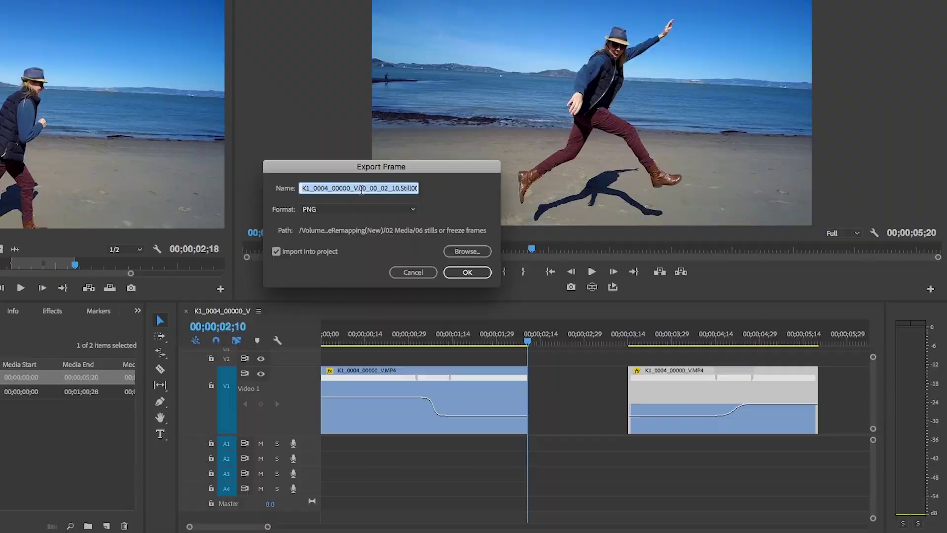
Step: Export the 02;10 frame as PNG 'freezeframe1' and import it into the project
type("freezeframe1")
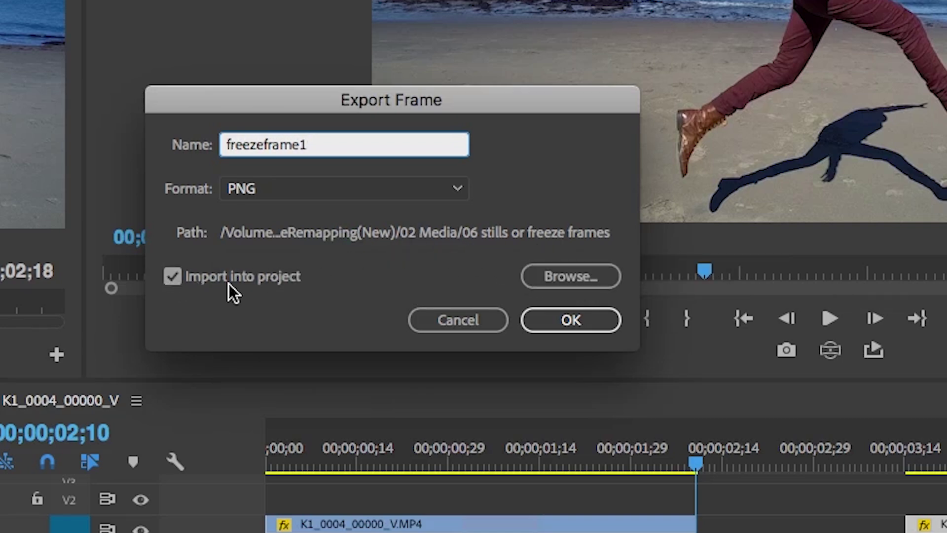
left_click(570, 321)
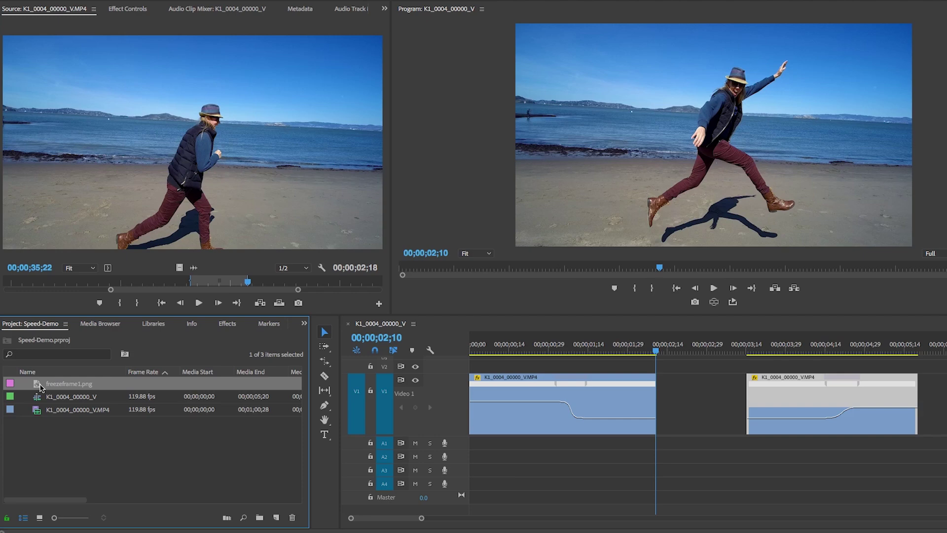
Step: Fit freezeframe1.png into the Video 1 gap, trimming off the part past the gap's end
left_click_drag(517, 374, 659, 366)
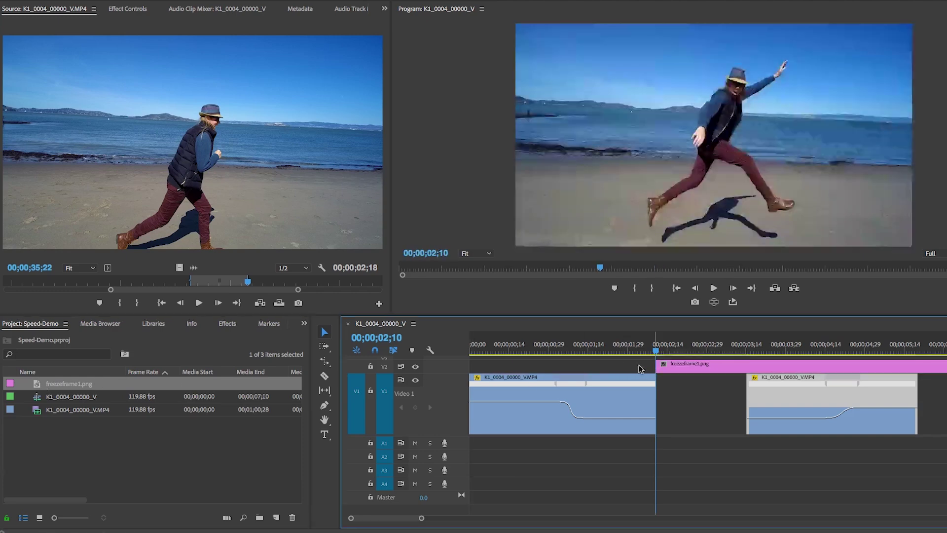
key("c")
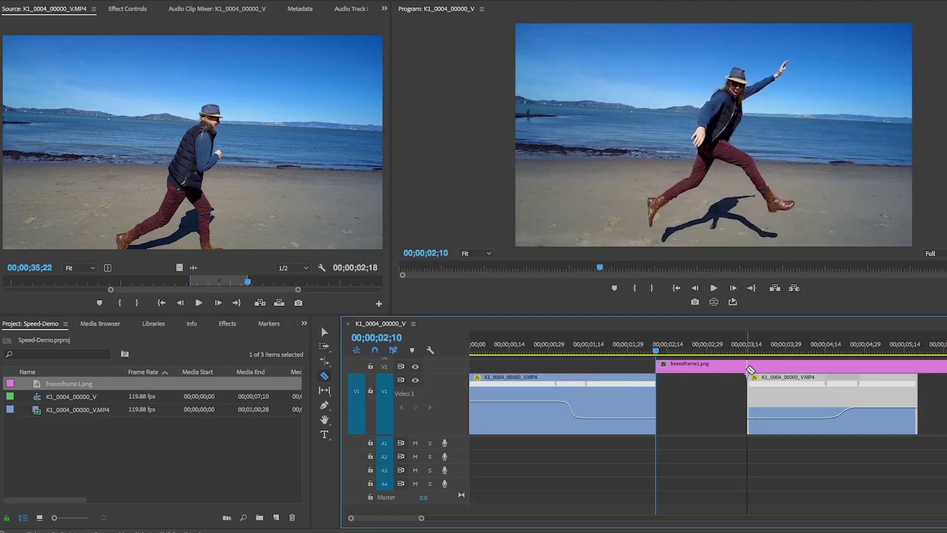
left_click(748, 366)
key("v")
left_click(773, 368)
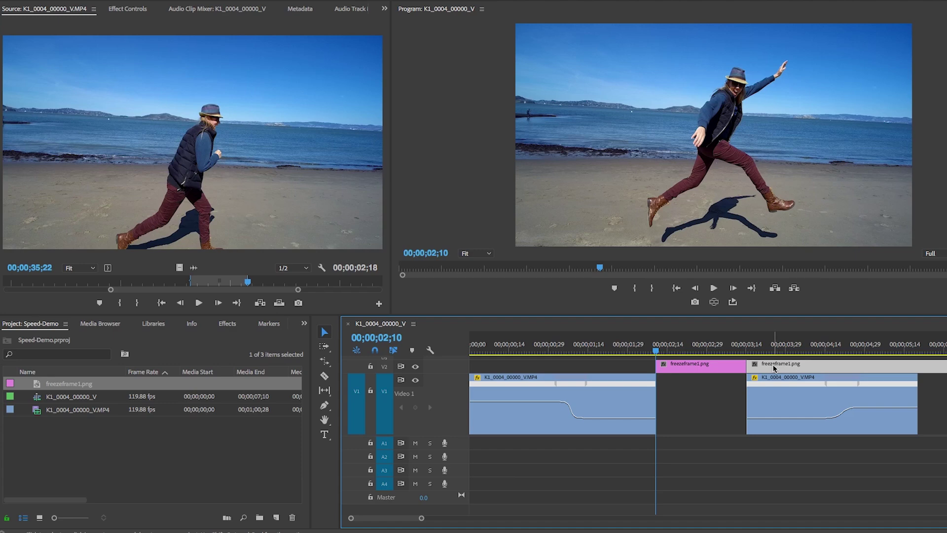
key("Delete")
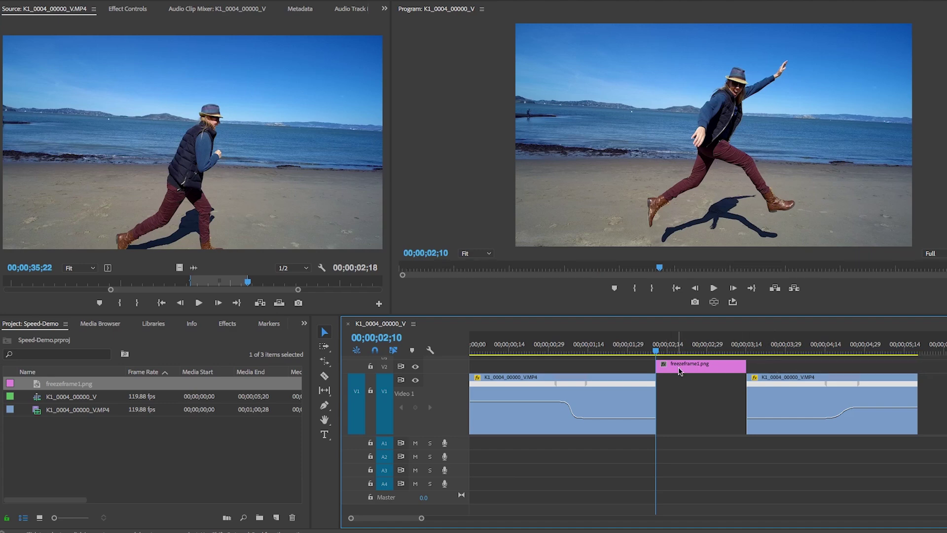
left_click_drag(678, 371, 683, 389)
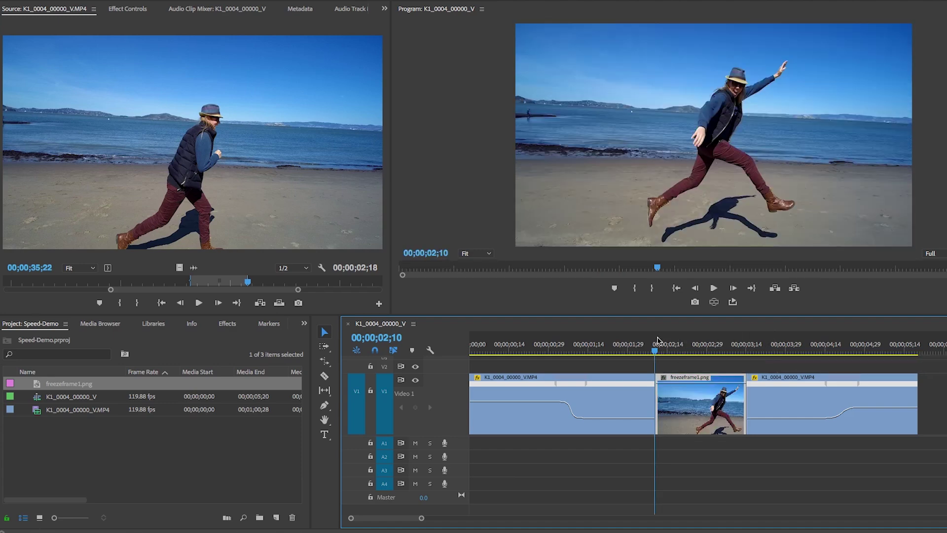
Step: Review the edit and cut the freeze frame near its start
left_click_drag(658, 341, 495, 347)
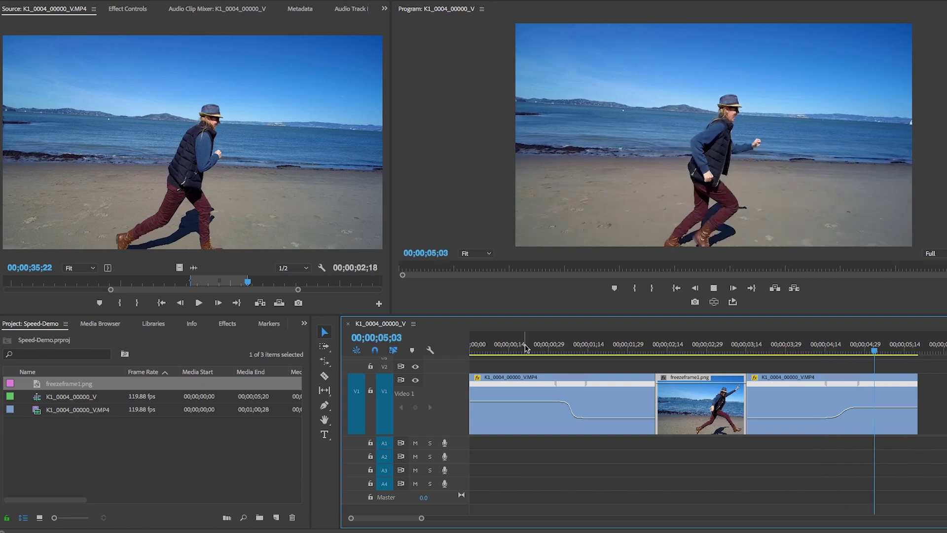
key("space")
left_click(723, 348)
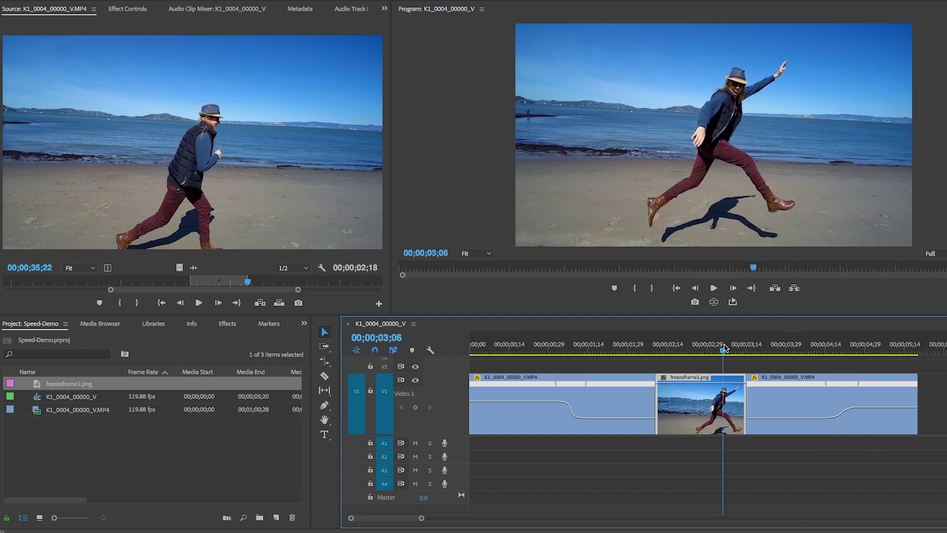
left_click_drag(724, 348, 683, 353)
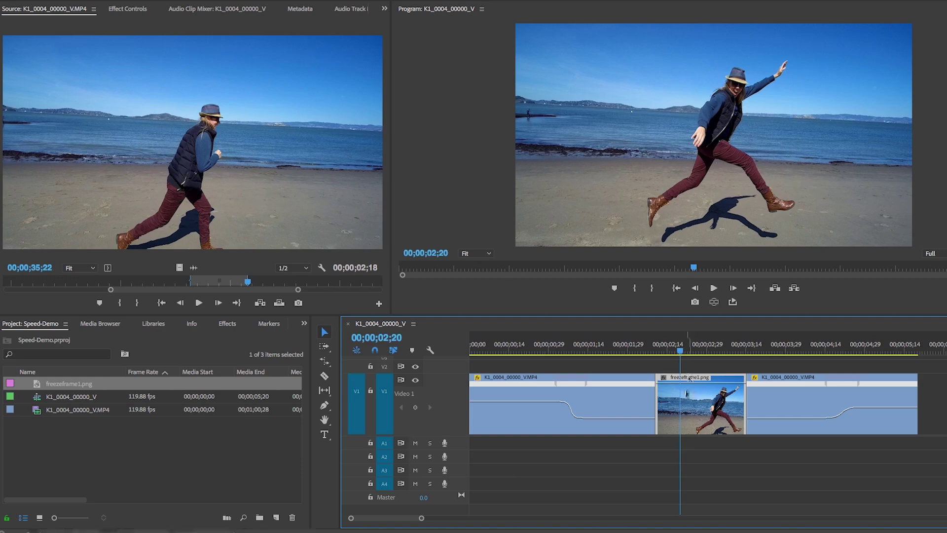
key("c")
left_click(685, 394)
Step: Cut the freeze frame again at 03;01, making three pieces
left_click(674, 344)
key("Left")
key("v")
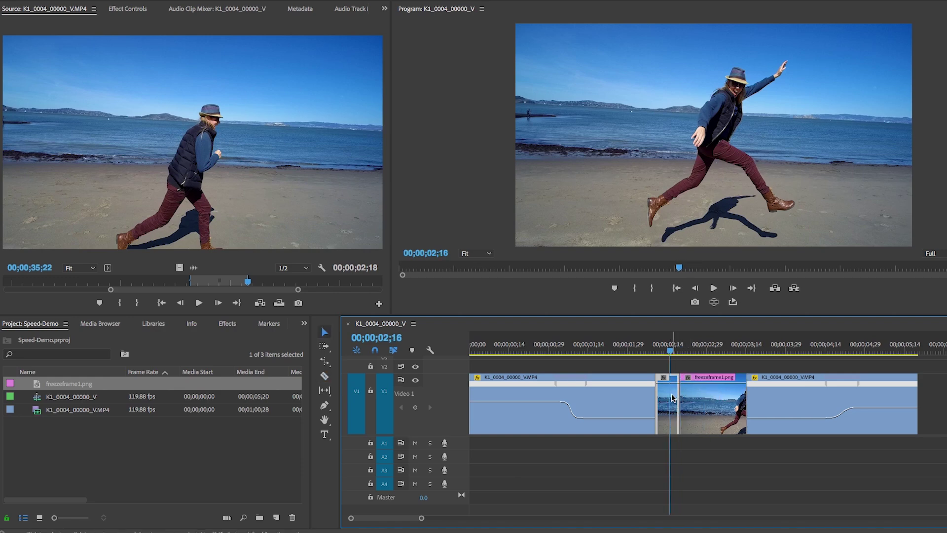
left_click_drag(678, 351, 711, 351)
key("c")
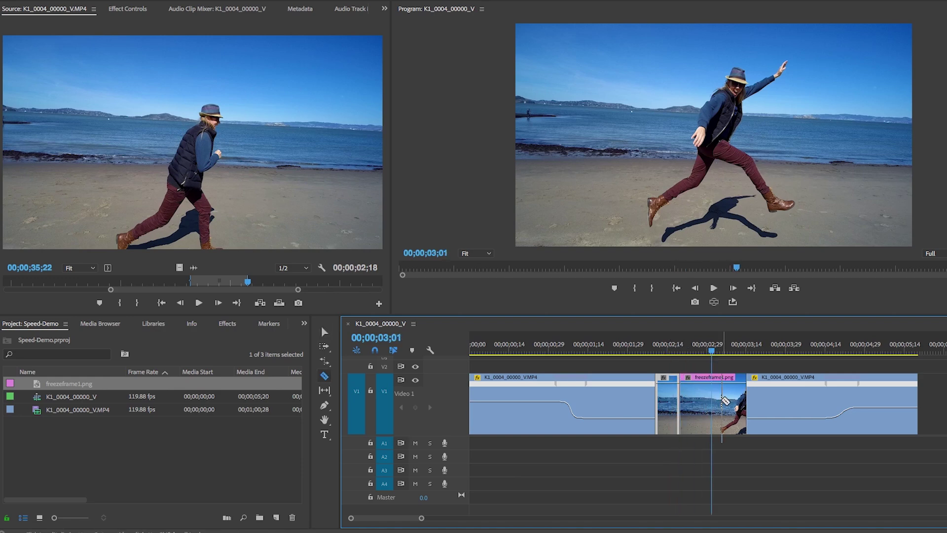
left_click(712, 398)
Step: Select the first freeze-frame piece and begin enlarging and raising it in Effect Controls
key("shift+Left")
key("v")
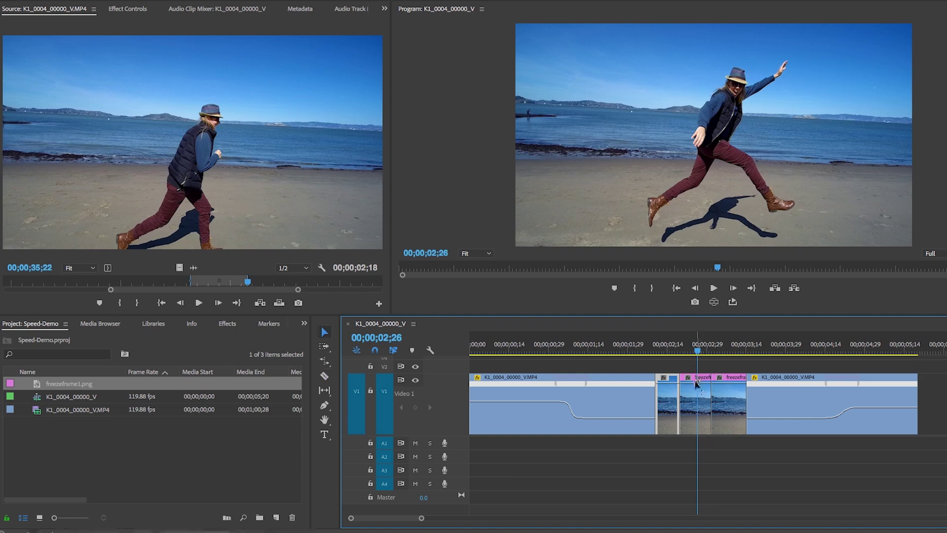
left_click(694, 399)
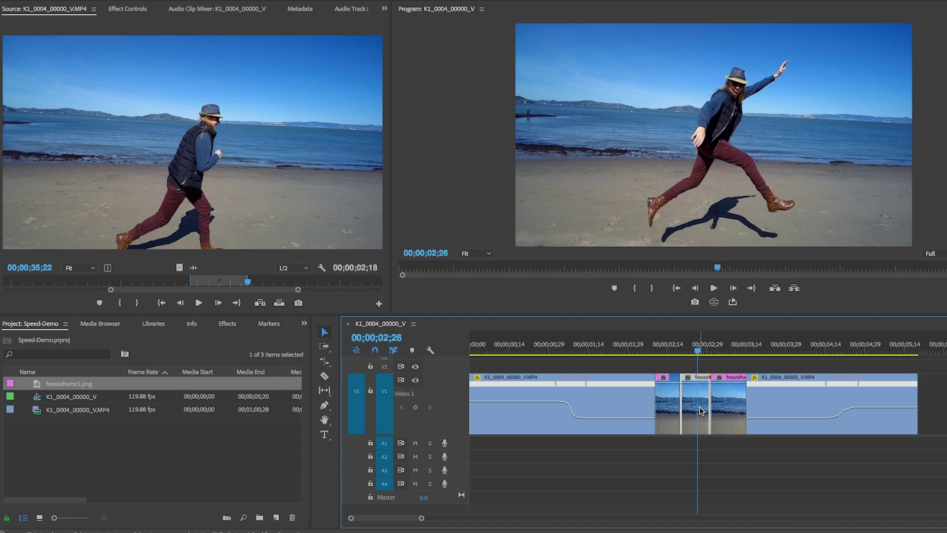
left_click(116, 10)
left_click_drag(148, 79, 167, 64)
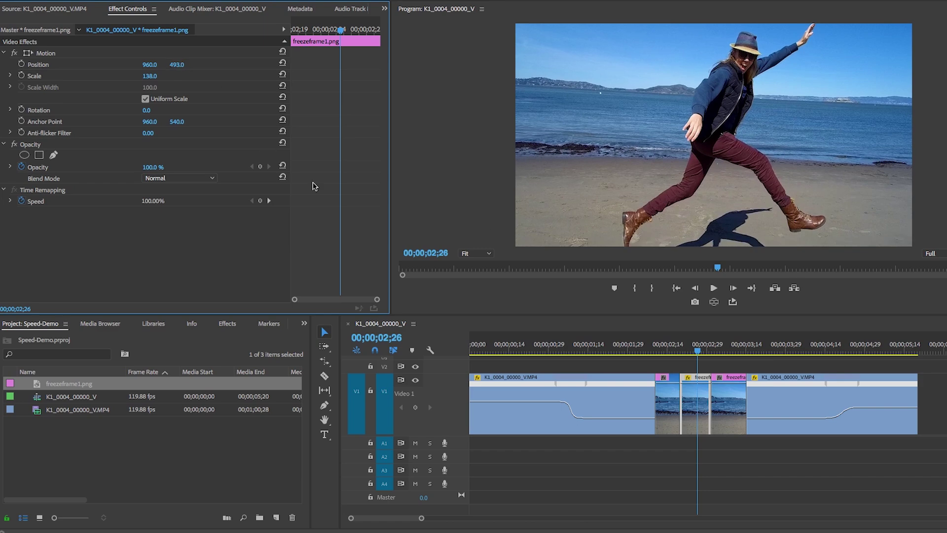
Step: Give the second freeze frame 147% scale, 12° rotation and Position Y 491
left_click_drag(705, 349, 722, 350)
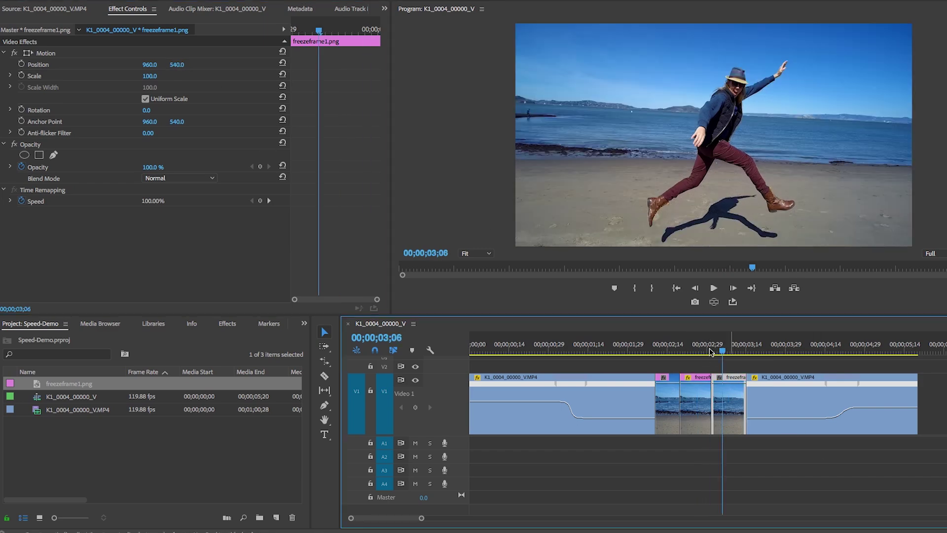
left_click(159, 78)
type("130")
key("Return")
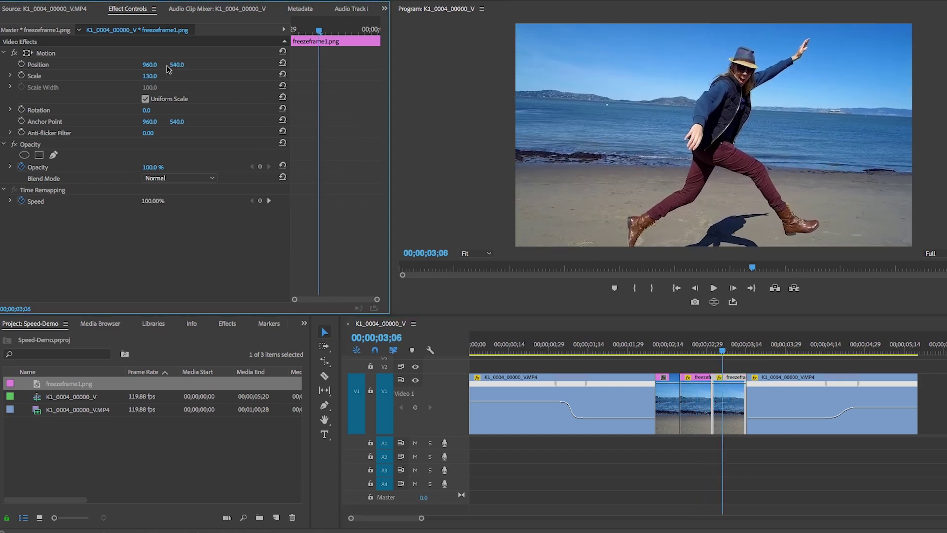
left_click_drag(147, 111, 161, 111)
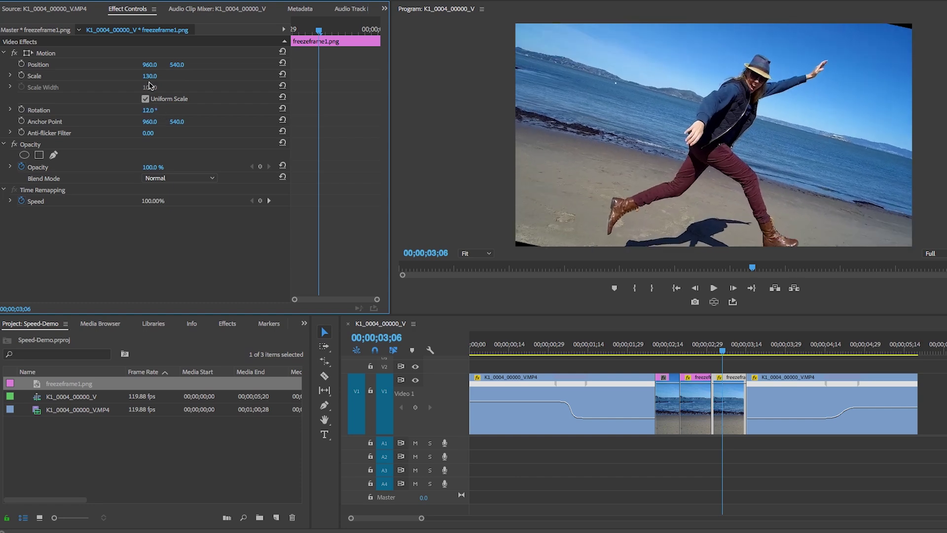
left_click_drag(149, 77, 183, 65)
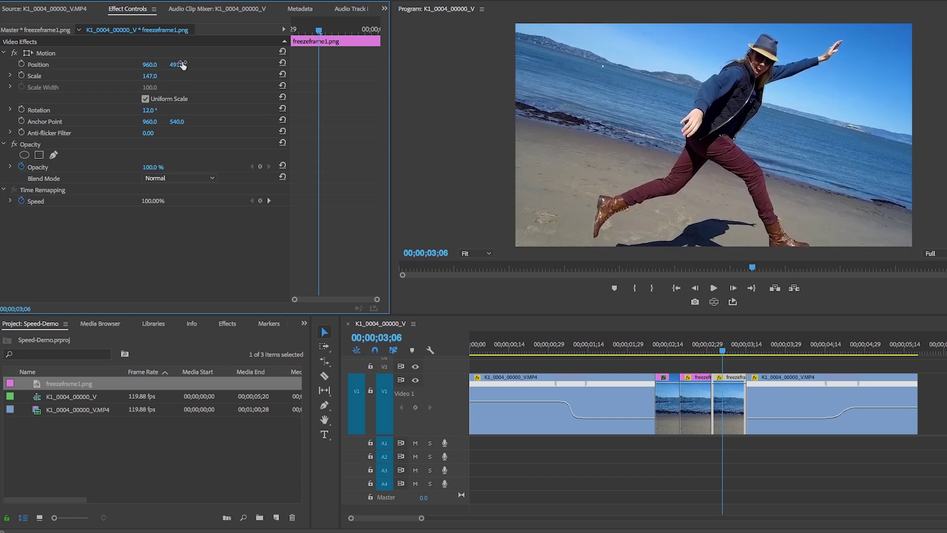
Step: Play back and scrub through the edited freeze-frame section
left_click(574, 340)
key("space")
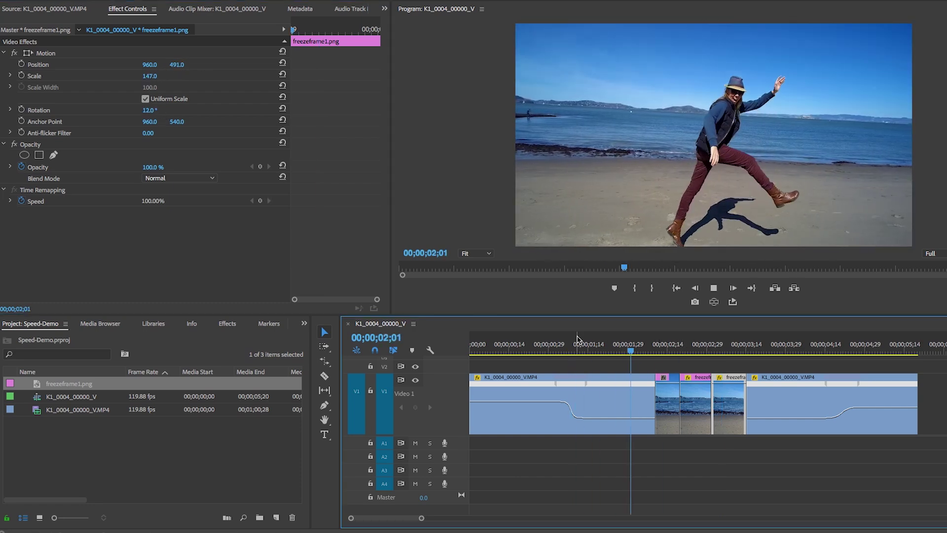
key("space")
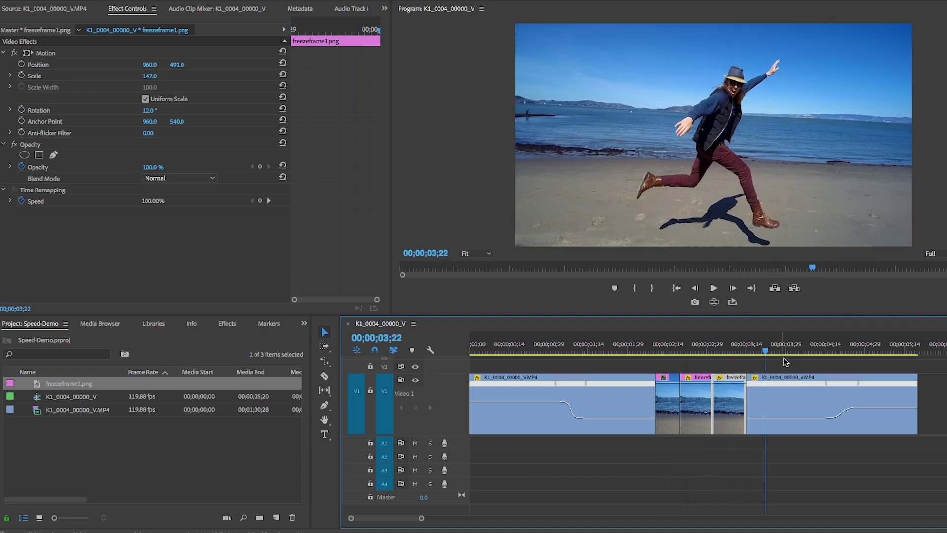
mouse_move(748, 351)
left_mouse_down()
mouse_move(814, 351)
mouse_move(765, 352)
left_mouse_up()
left_click_drag(422, 518, 496, 518)
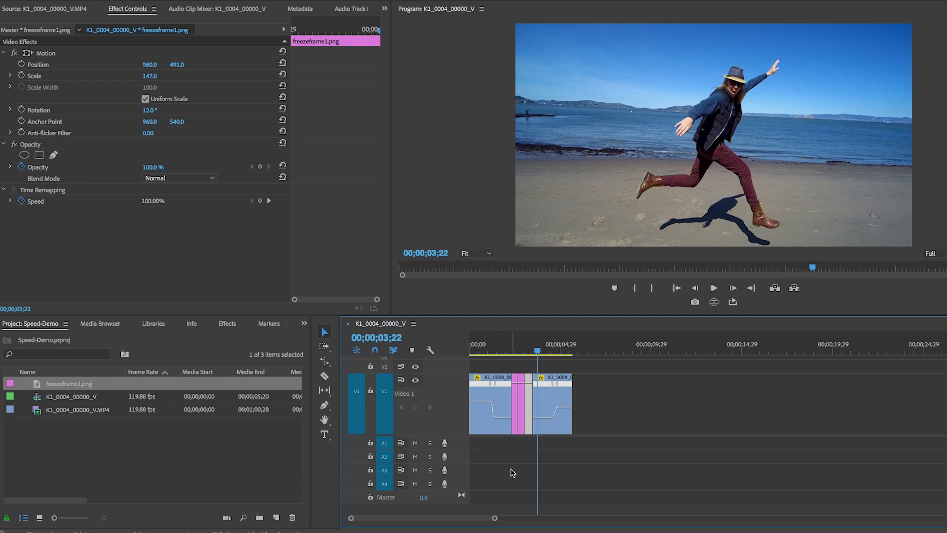
Step: Add the running footage's video only to Video 1 after a gap
double_click(40, 408)
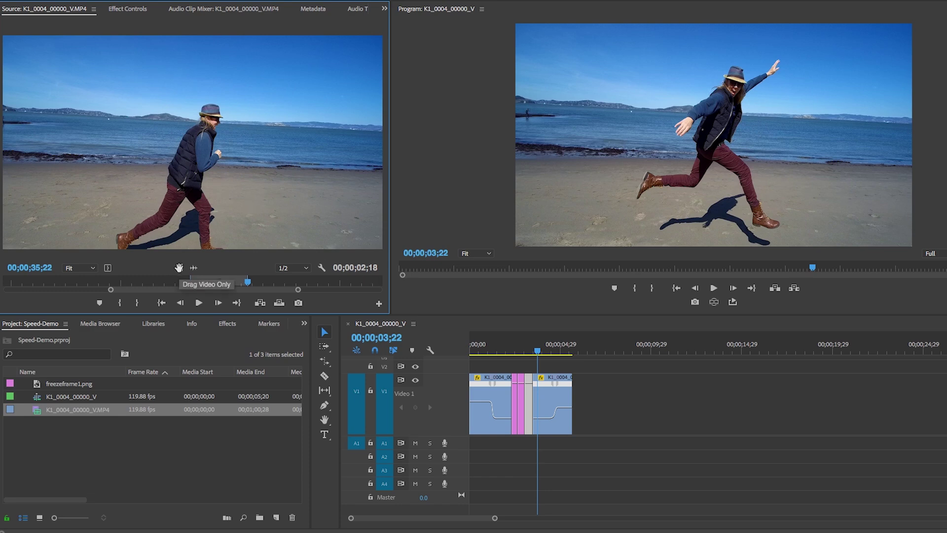
left_click_drag(176, 266, 615, 445)
mouse_move(616, 341)
left_mouse_down()
mouse_move(608, 342)
mouse_move(615, 343)
left_mouse_up()
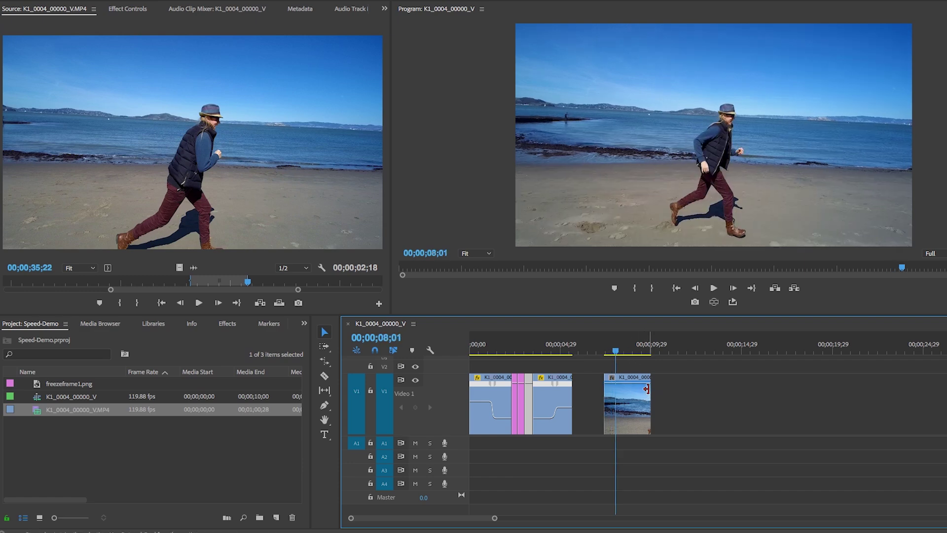
right_click(626, 398)
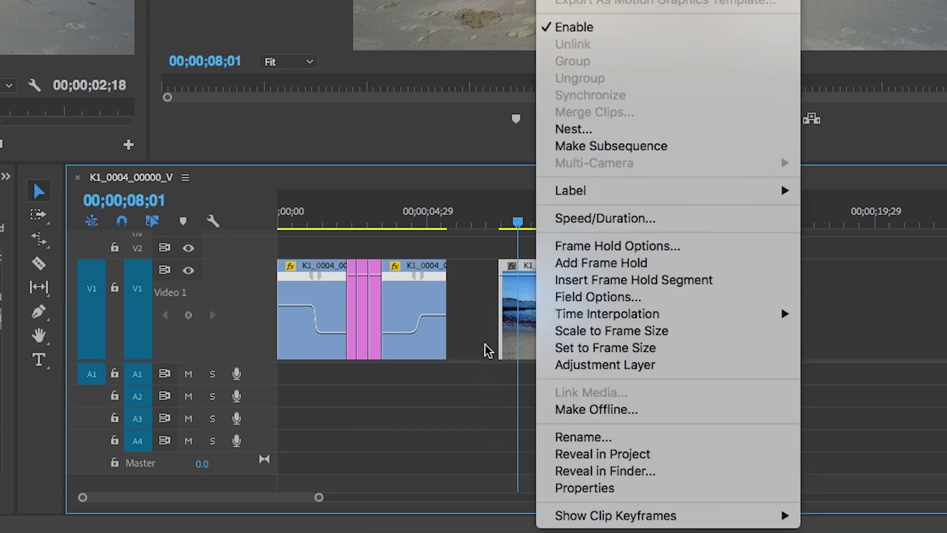
left_click(488, 348)
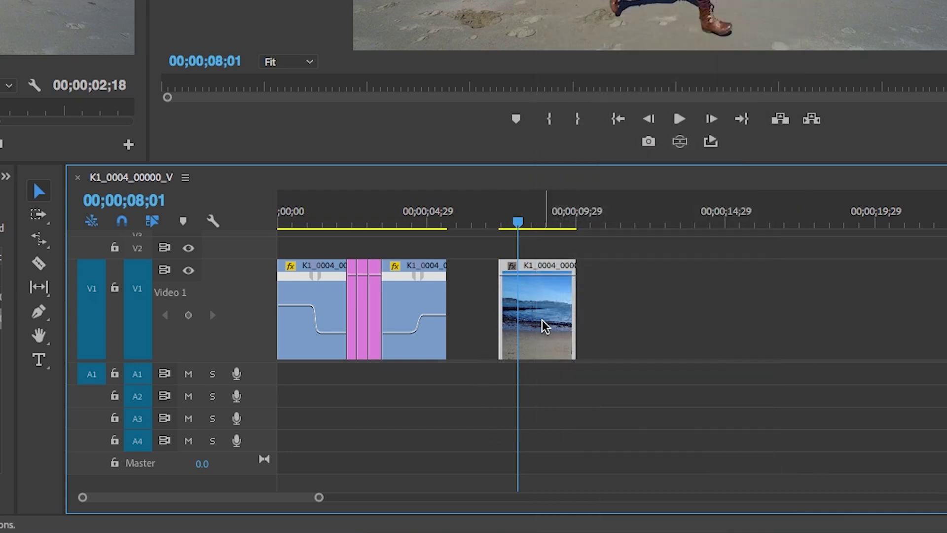
Step: Rate-stretch the new clip longer, then shorten it to play at 43.17% speed
key("b")
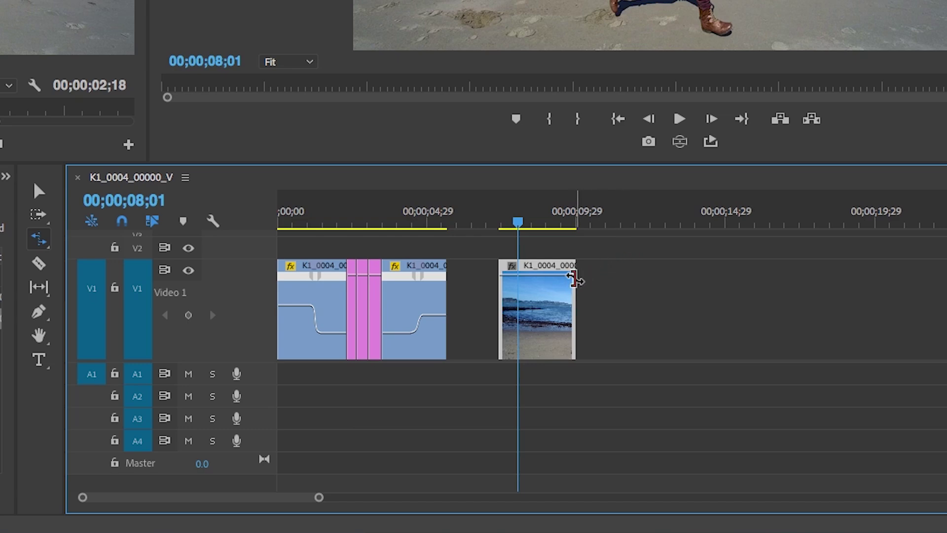
left_click_drag(575, 278, 760, 271)
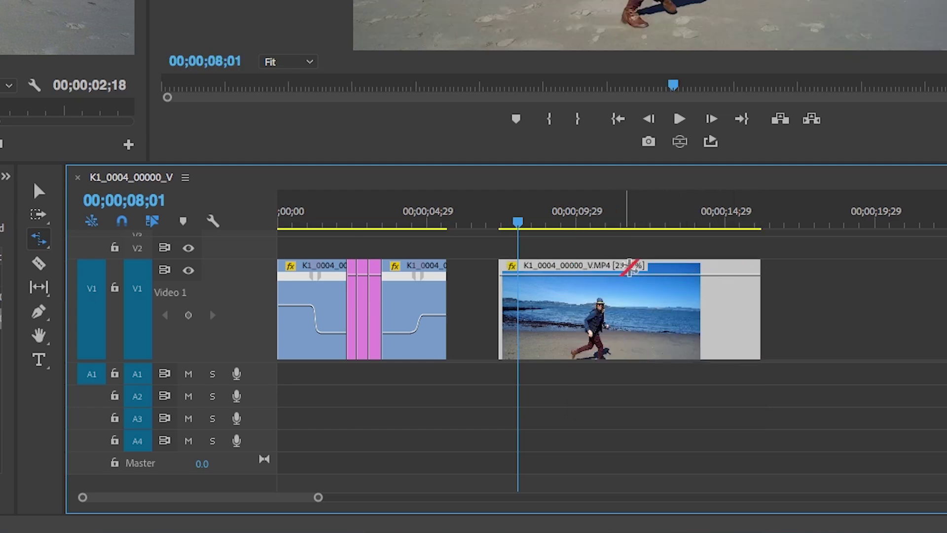
left_click_drag(519, 223, 553, 226)
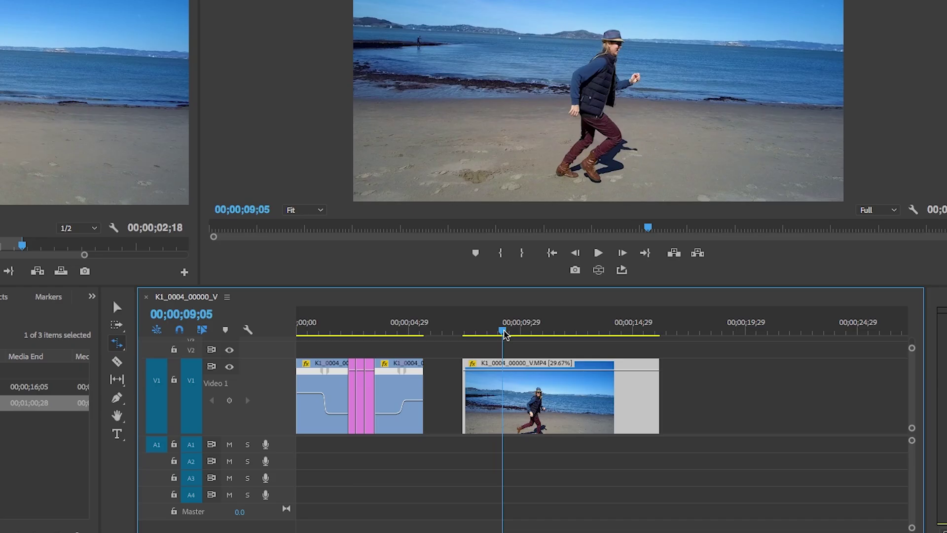
left_click_drag(504, 334, 482, 334)
key("space")
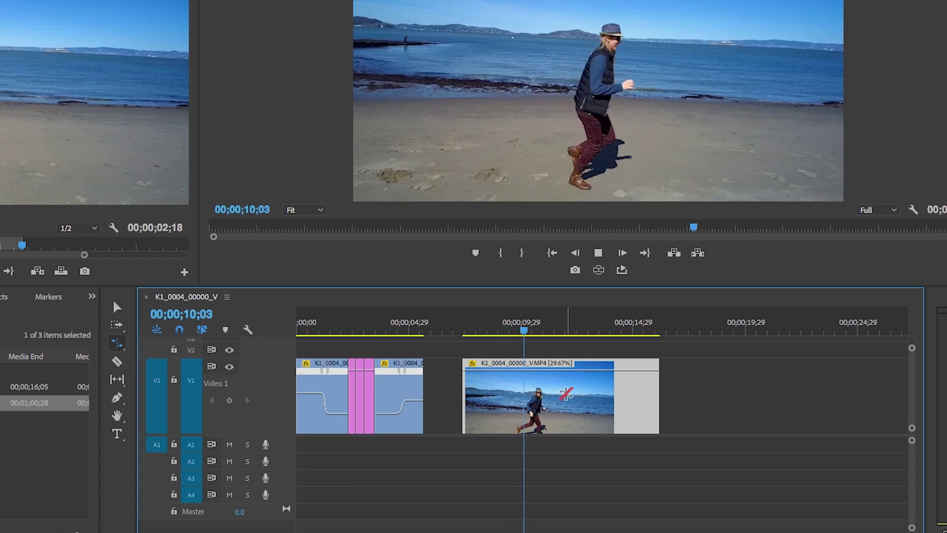
key("space")
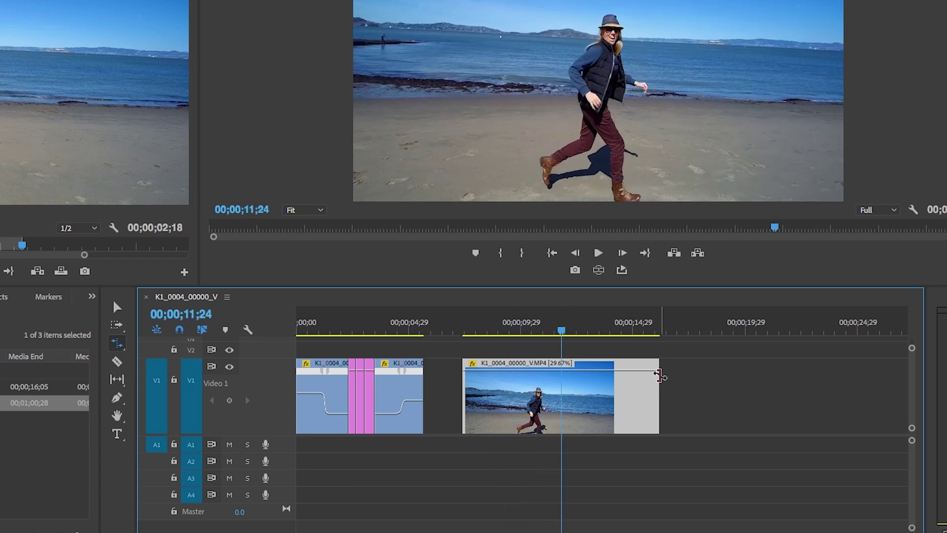
left_click_drag(661, 376, 598, 377)
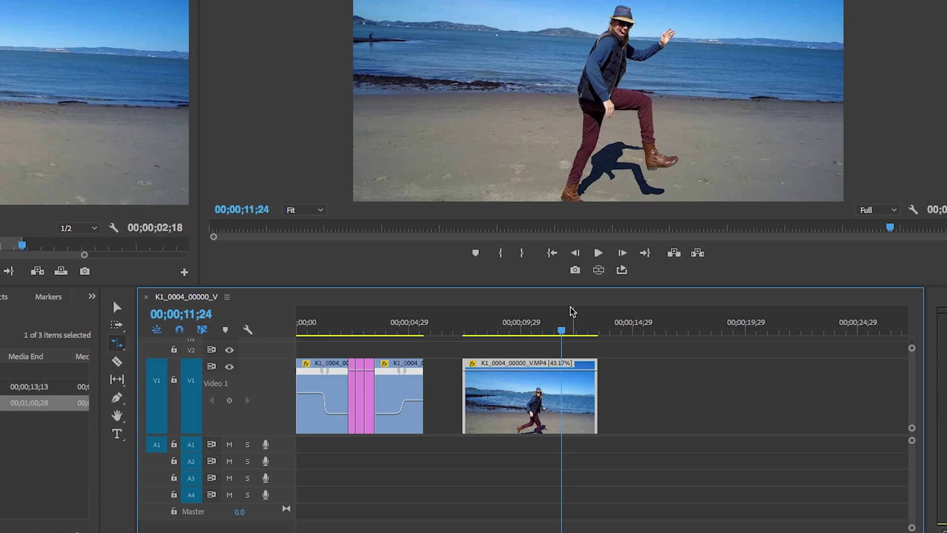
left_click(483, 334)
key("space")
key("space")
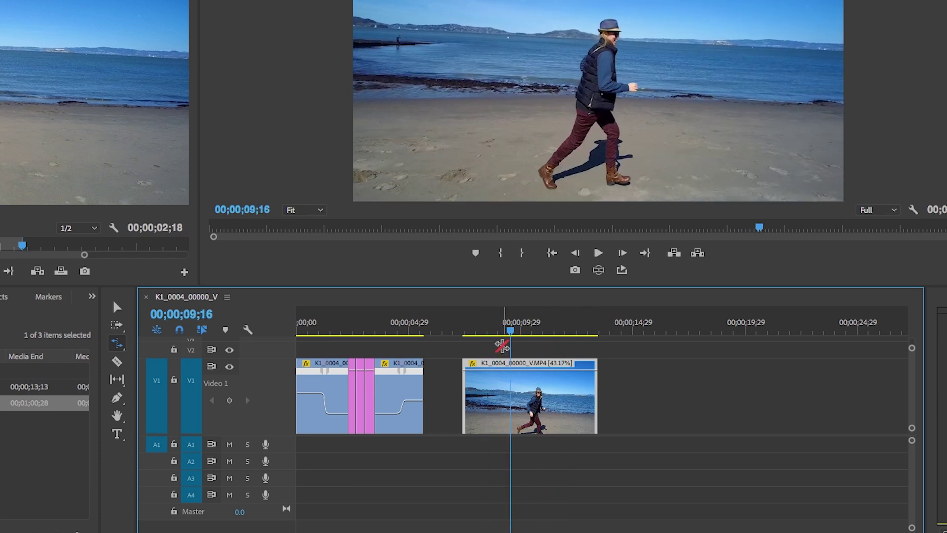
key("v")
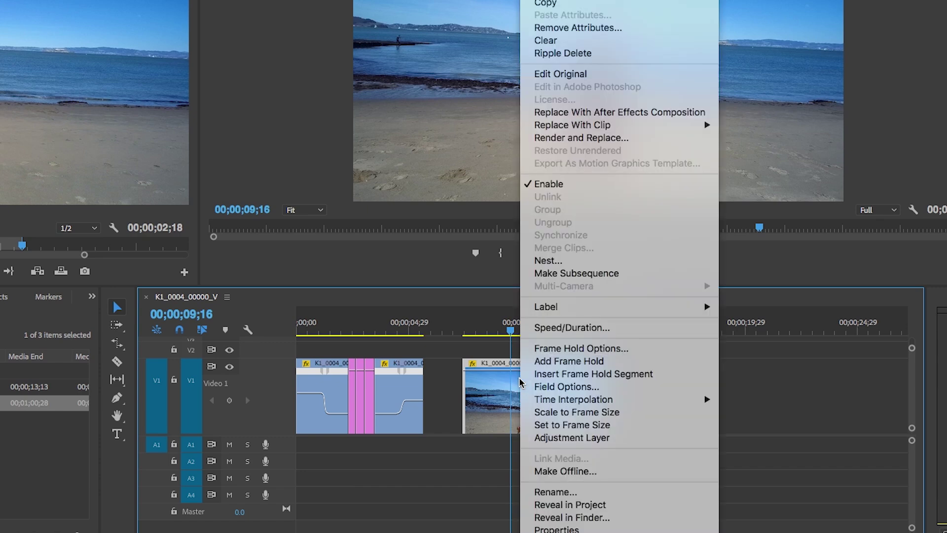
Step: Set the clip to 45% speed with Reverse Speed, keeping Frame Sampling interpolation
right_click(523, 383)
left_click(592, 328)
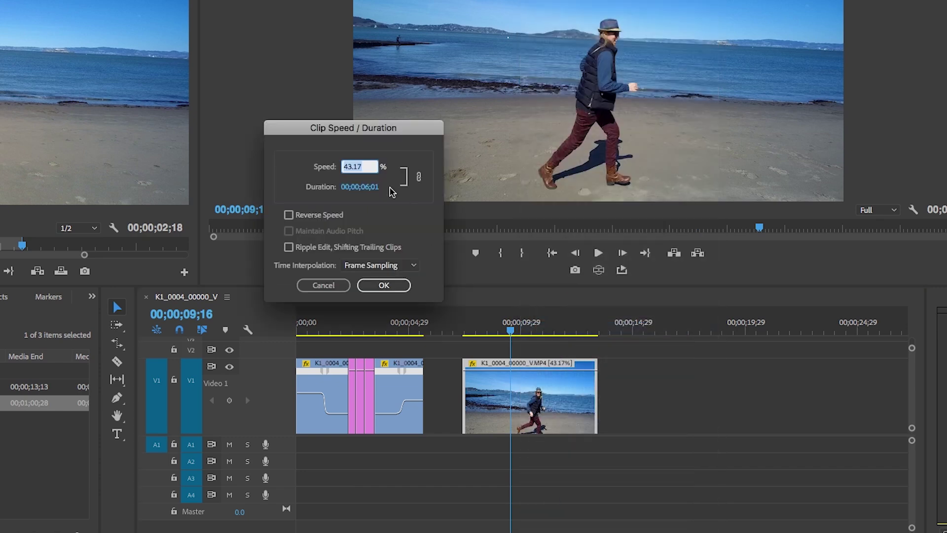
type("45")
left_click(420, 232)
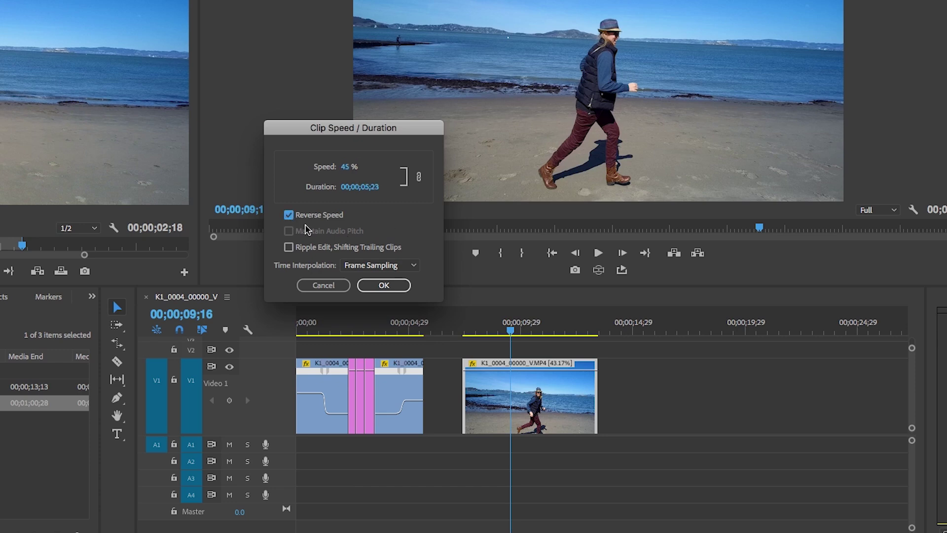
left_click(363, 268)
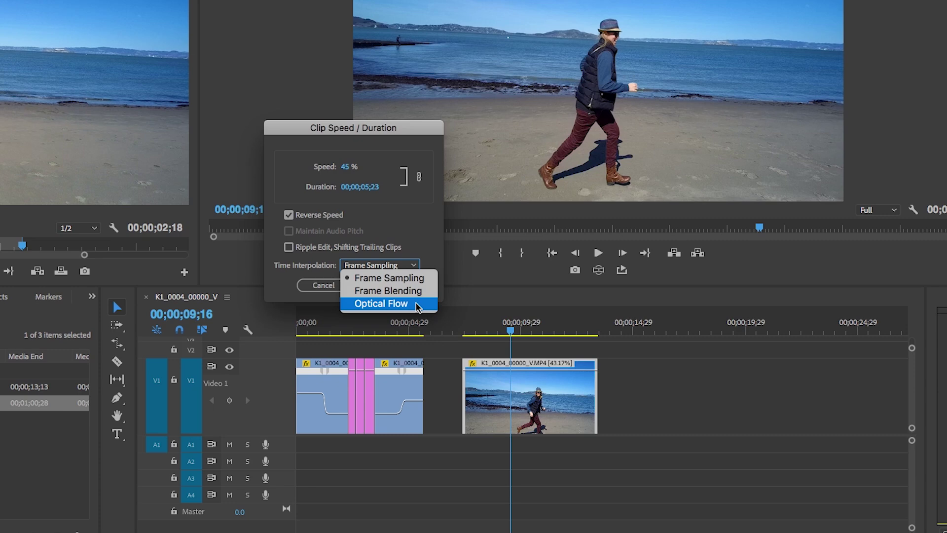
left_click(416, 235)
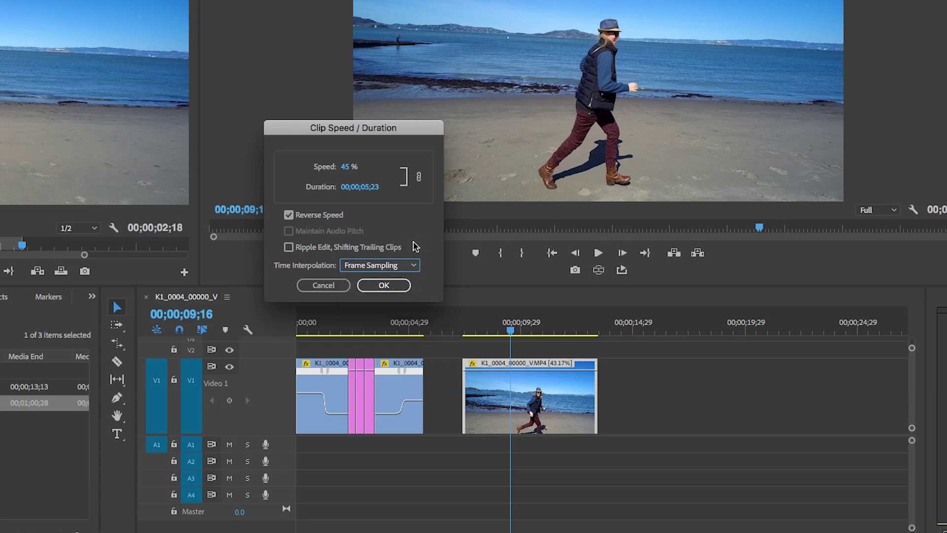
left_click(390, 286)
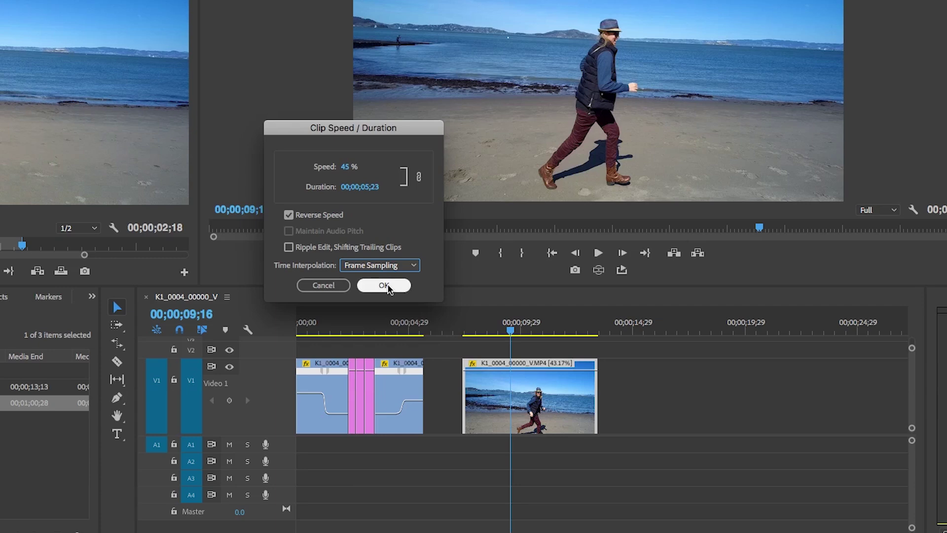
left_click_drag(482, 321, 468, 325)
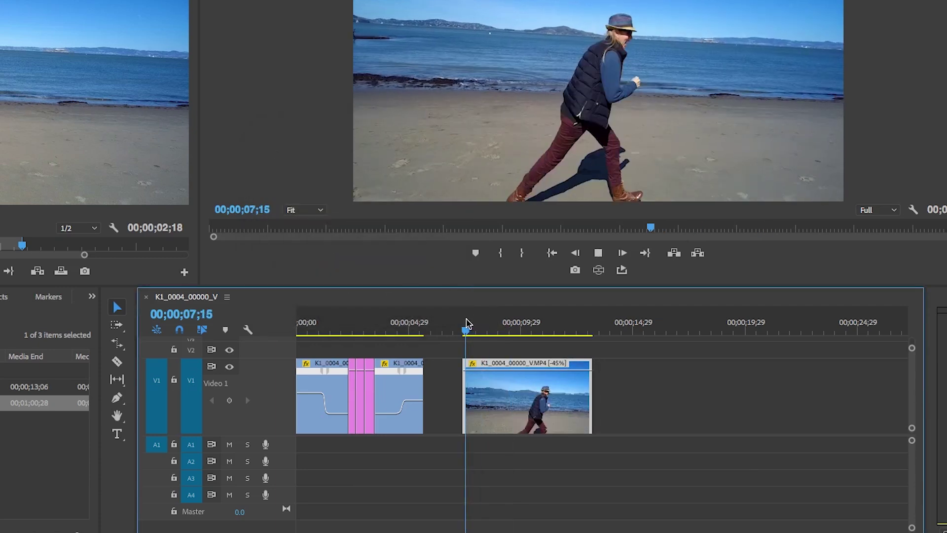